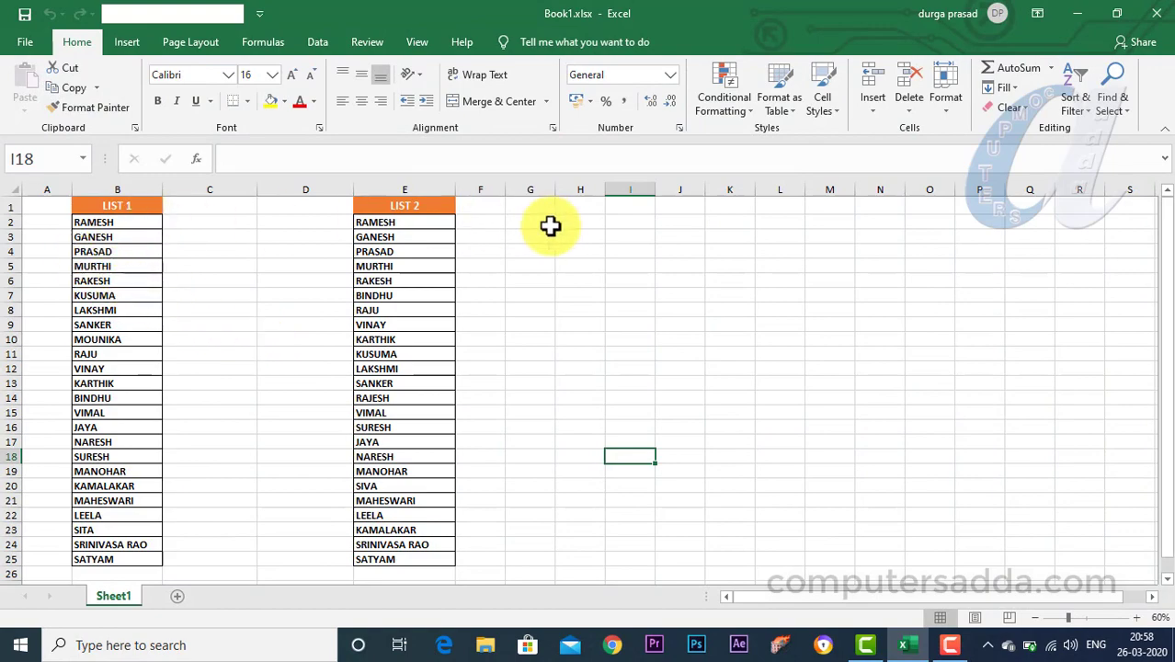
- Select the LIST 1 and LIST 2 name columns to review the data
{"action": "left_click_drag", "start_coordinate": [99, 210], "coordinate": [103, 558]}
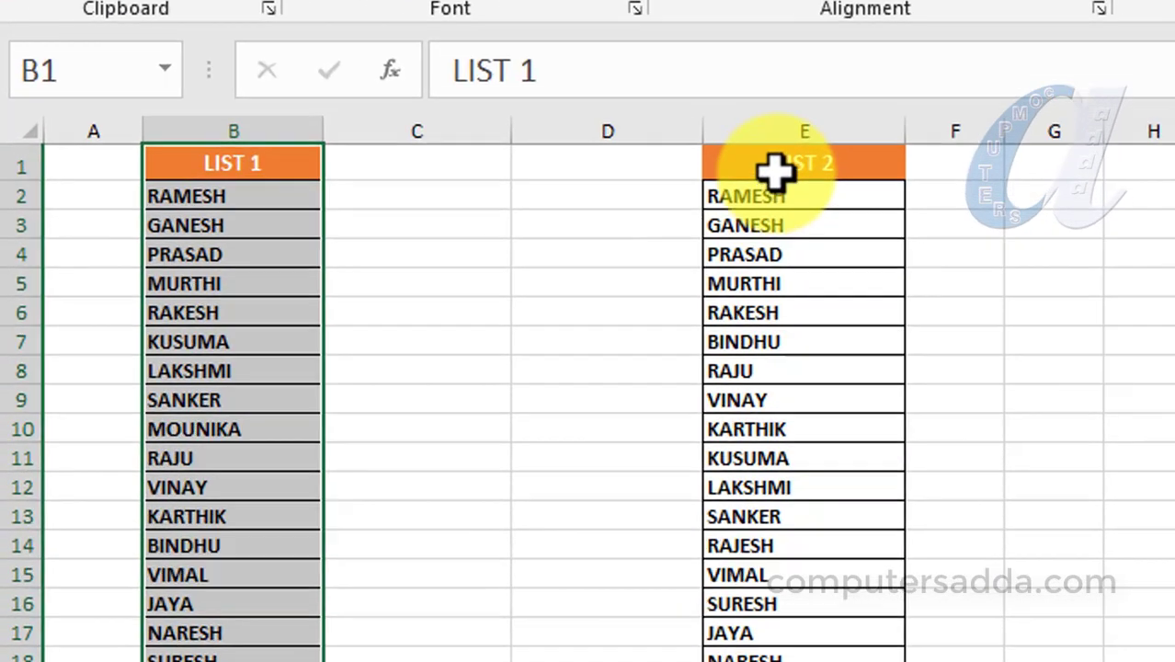
{"action": "left_click_drag", "start_coordinate": [775, 168], "coordinate": [800, 654]}
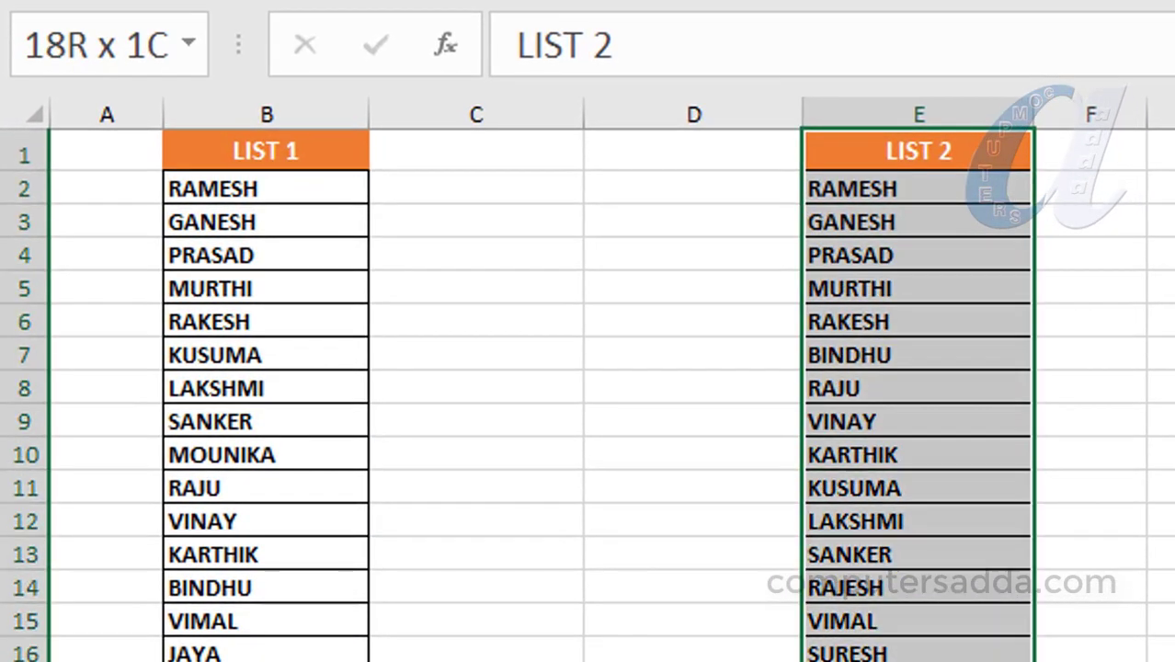
{"action": "left_click_drag", "start_coordinate": [220, 189], "coordinate": [221, 660]}
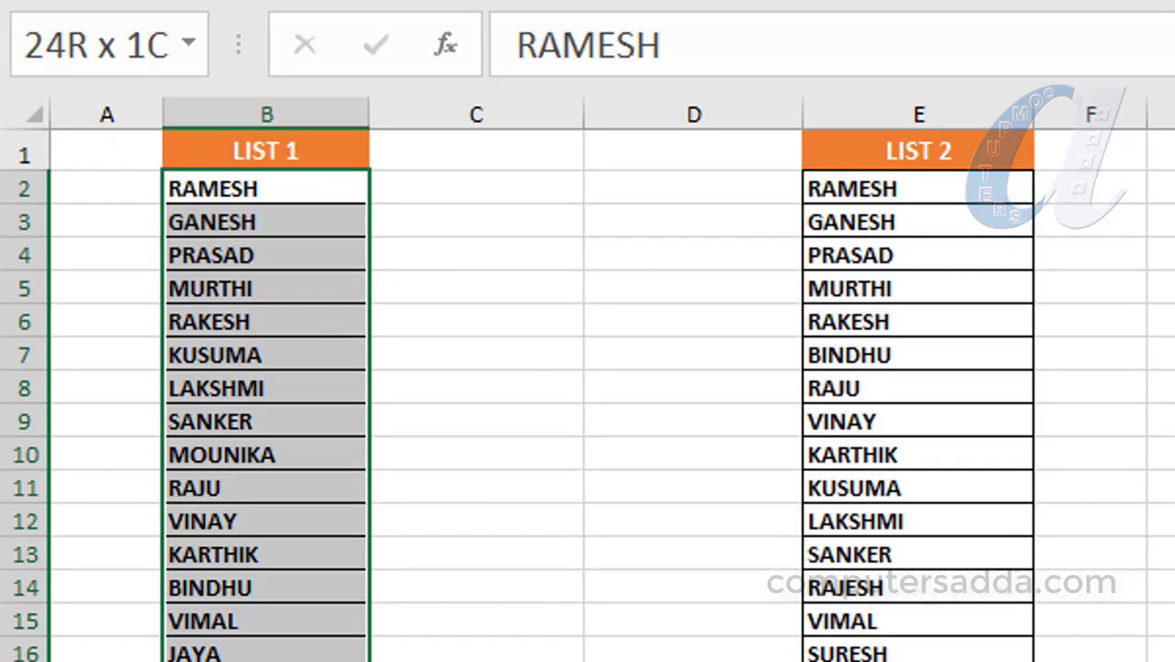
{"action": "left_click_drag", "start_coordinate": [221, 660], "coordinate": [221, 660]}
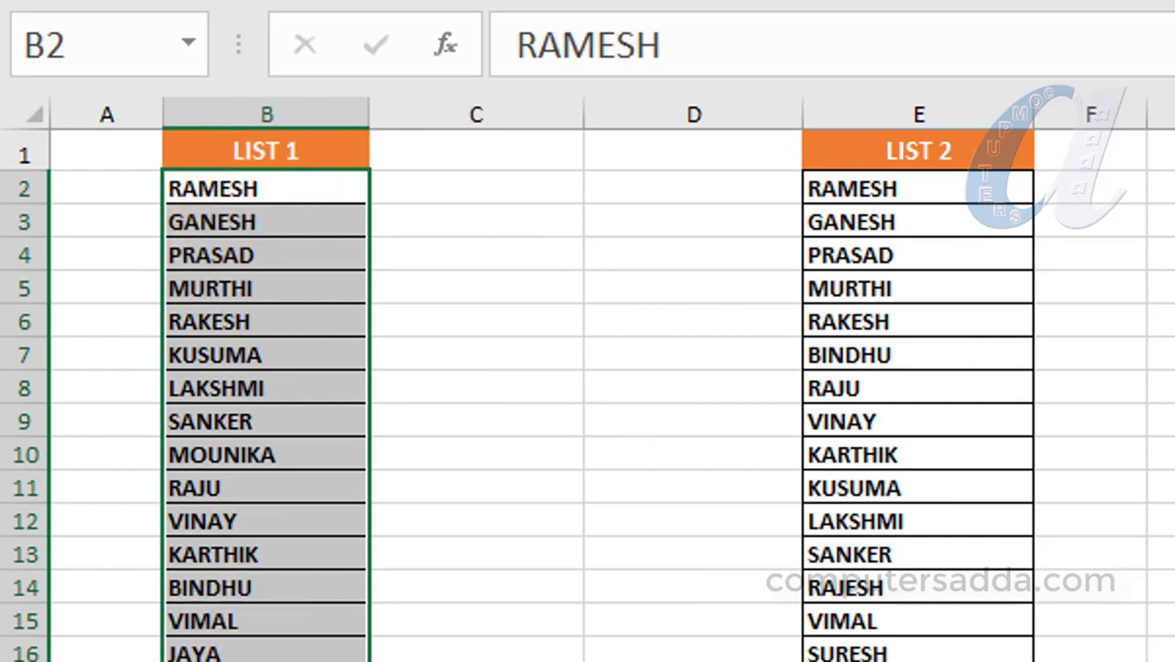
- Enter =COUNTIF(E2:E26,B2) in C2, which returns 1 for RAMESH
{"action": "key", "text": "Right"}
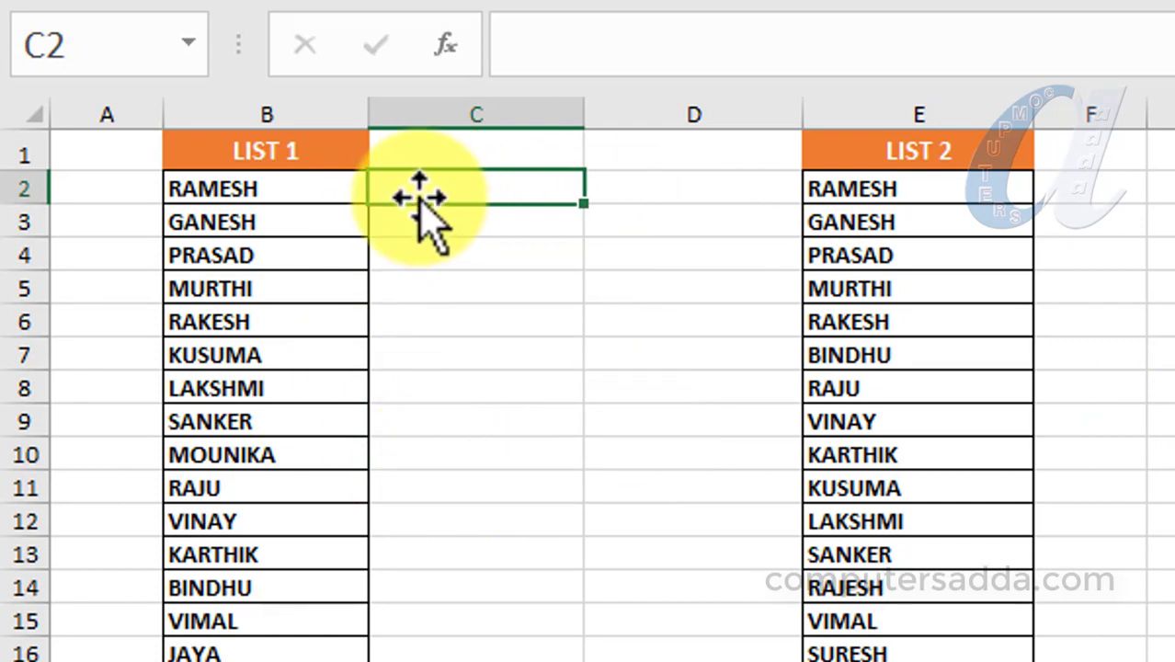
{"action": "type", "text": "="}
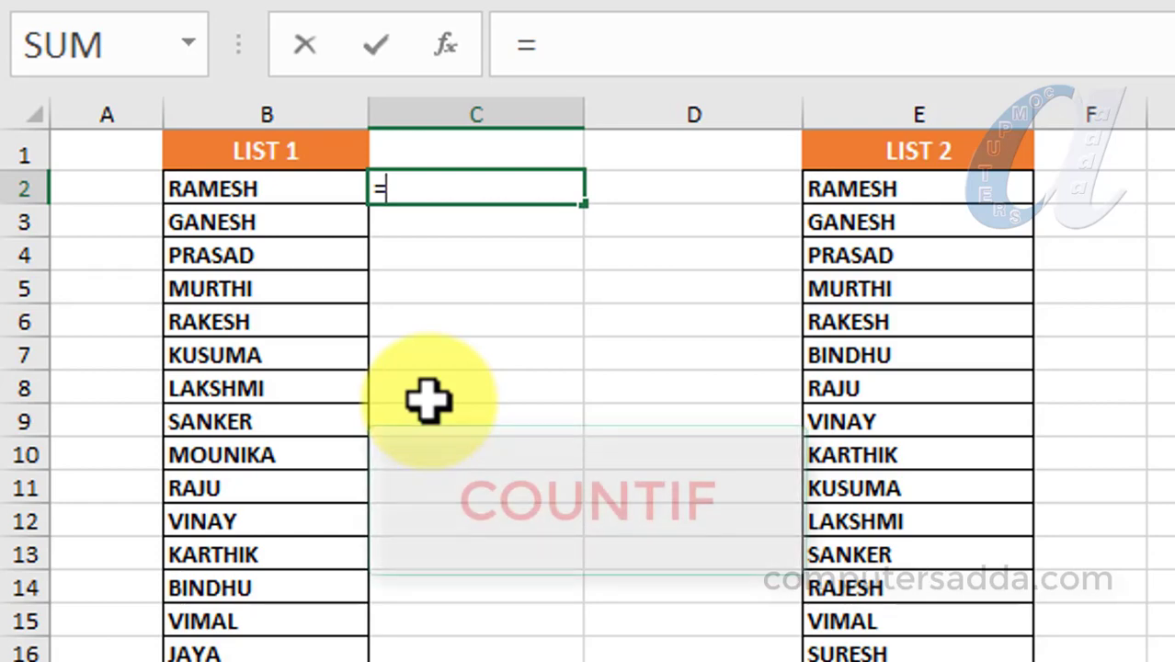
{"action": "type", "text": "count"}
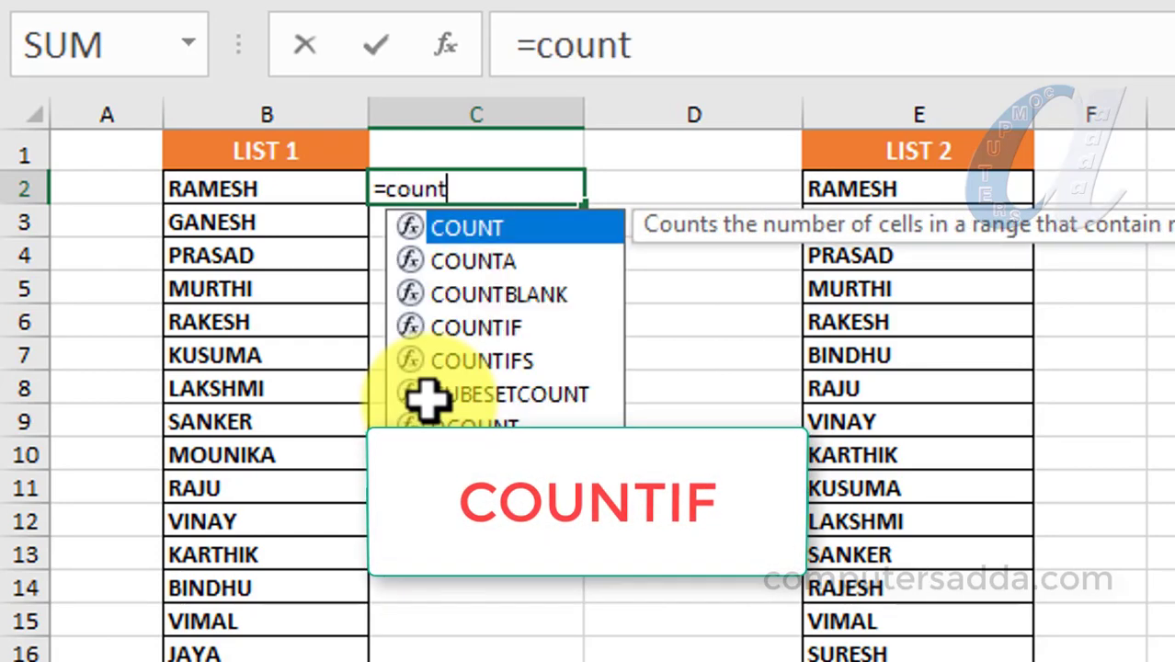
{"action": "type", "text": "if"}
{"action": "key", "text": "Tab"}
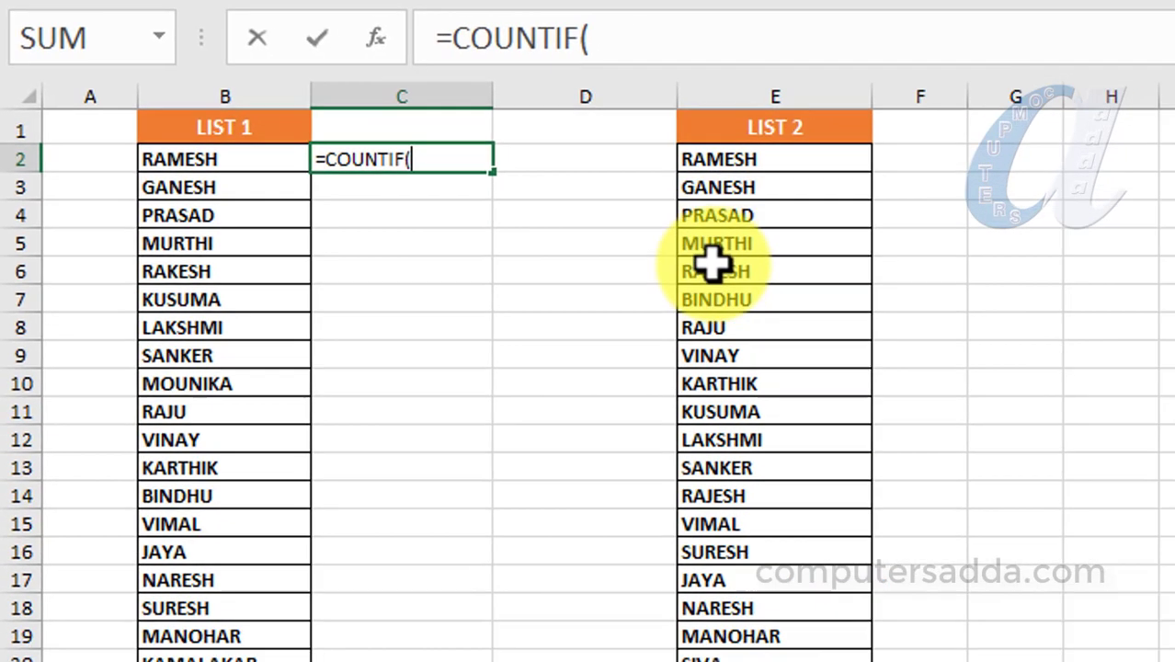
{"action": "left_click_drag", "start_coordinate": [551, 121], "coordinate": [551, 621]}
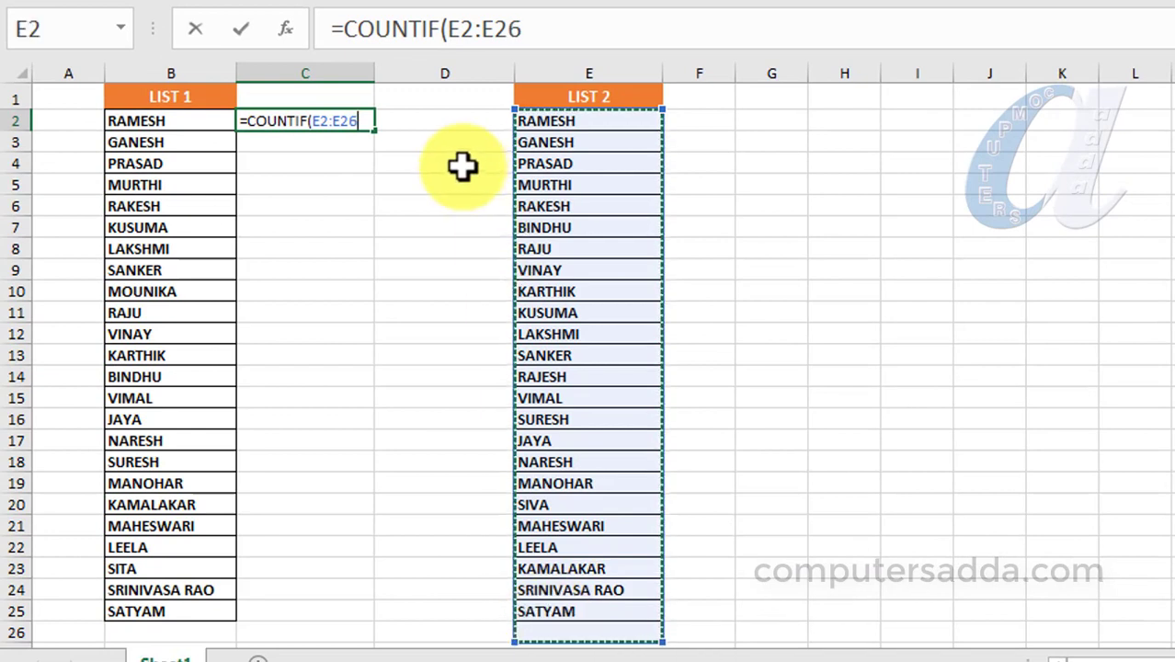
{"action": "type", "text": ","}
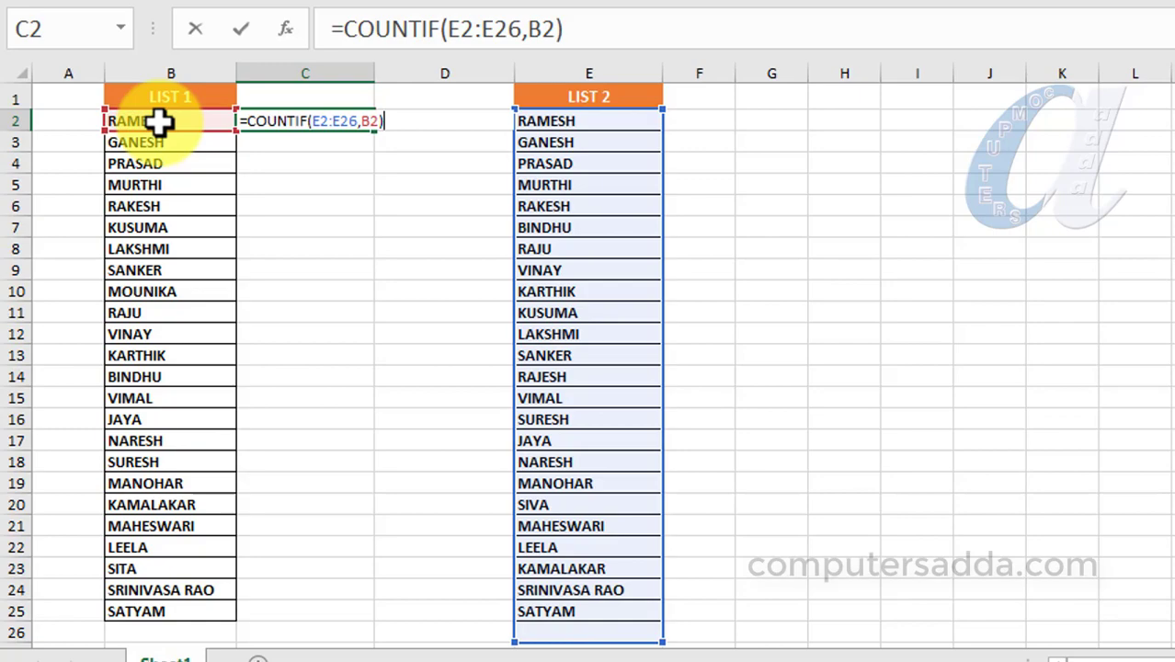
{"action": "key", "text": "Return"}
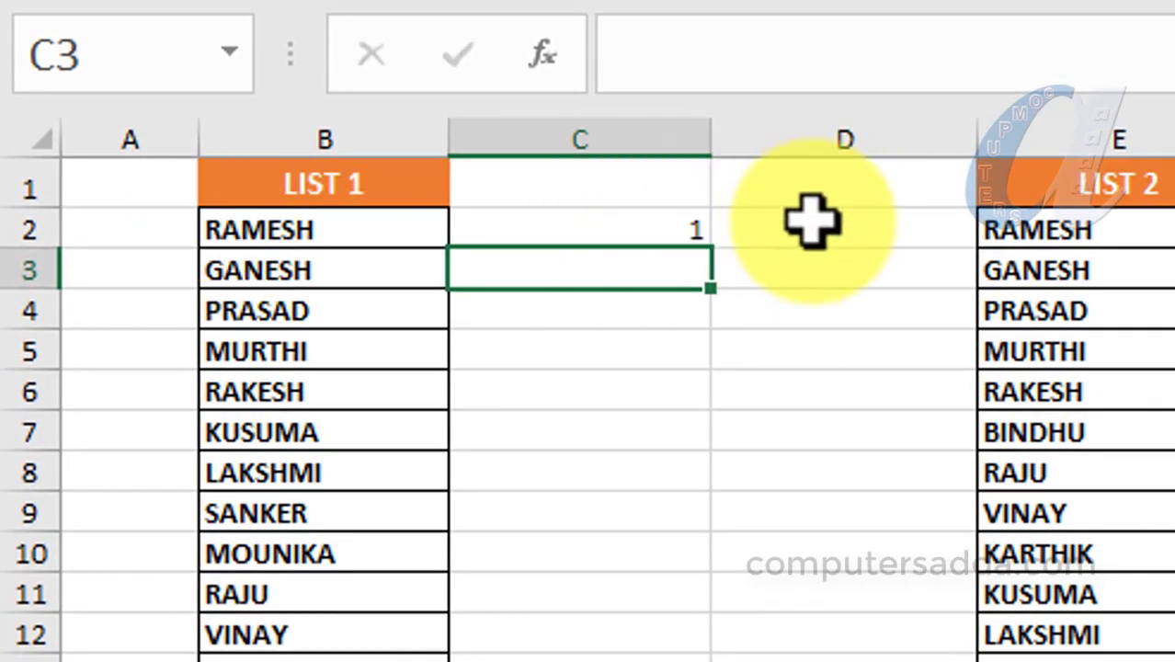
- Fill the C2 COUNTIF formula down to C25 and inspect the copy in C11
{"action": "left_click", "coordinate": [593, 213]}
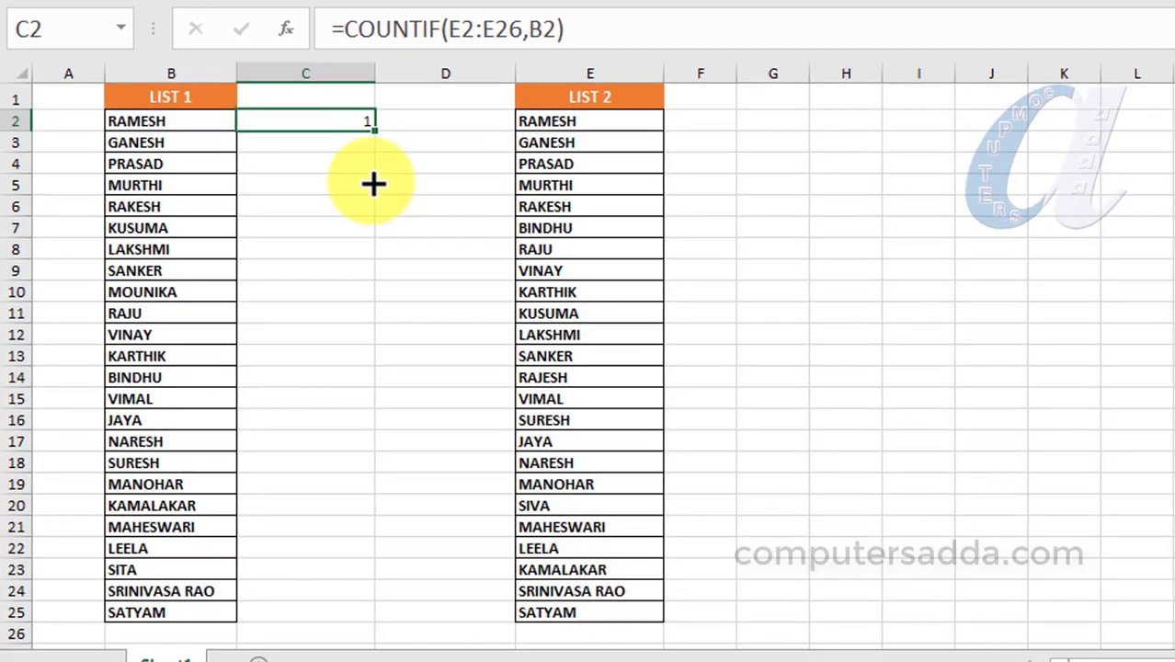
{"action": "mouse_move", "coordinate": [374, 129]}
{"action": "left_mouse_down"}
{"action": "mouse_move", "coordinate": [351, 552]}
{"action": "mouse_move", "coordinate": [342, 533]}
{"action": "left_mouse_up"}
{"action": "scroll", "coordinate": [265, 399], "scroll_direction": "up", "scroll_amount": 1}
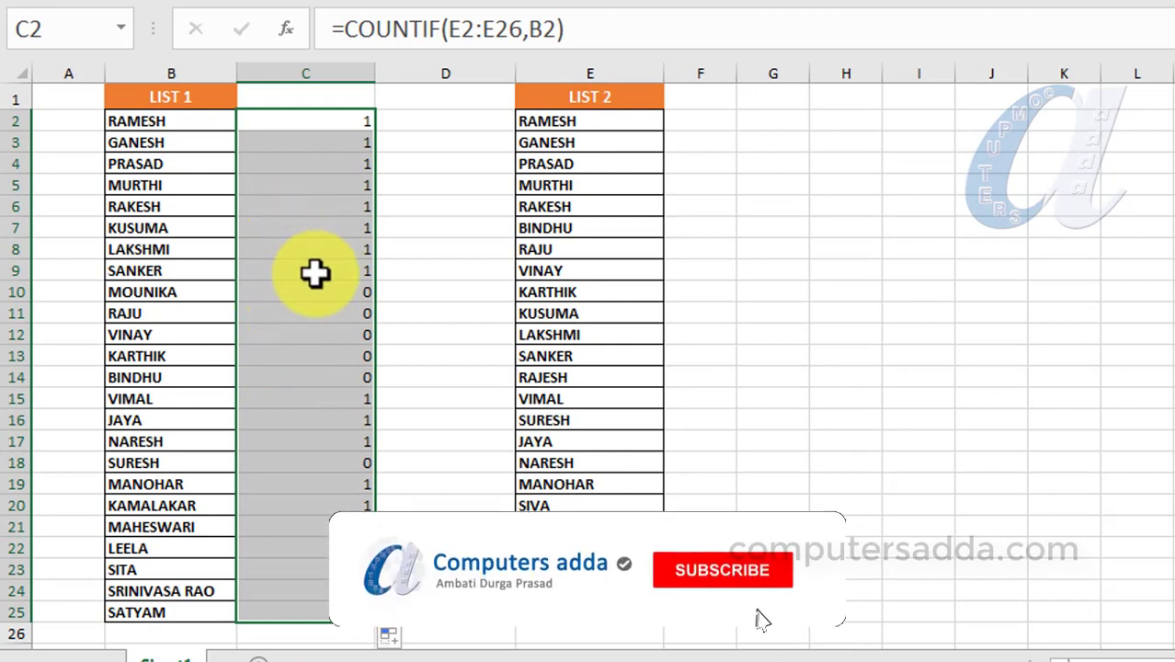
{"action": "left_click", "coordinate": [310, 313]}
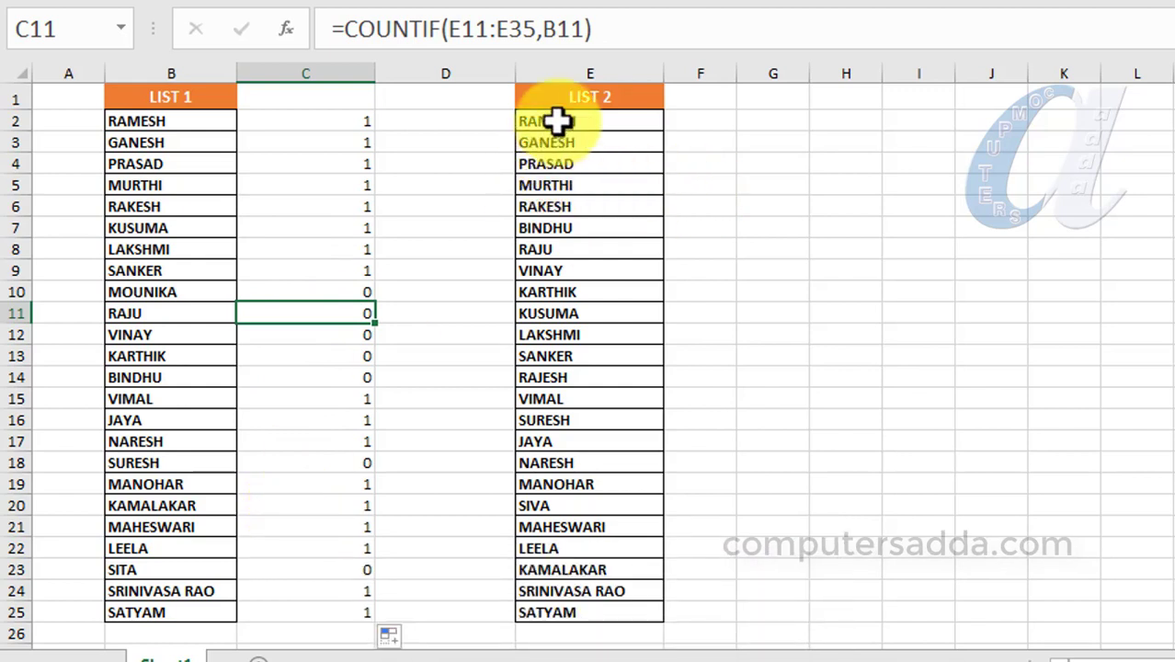
- Clear the results from C2:C25, then select the LIST 1 names B2:B25
{"action": "key", "text": "ctrl+Up"}
{"action": "key", "text": "ctrl+shift+Down"}
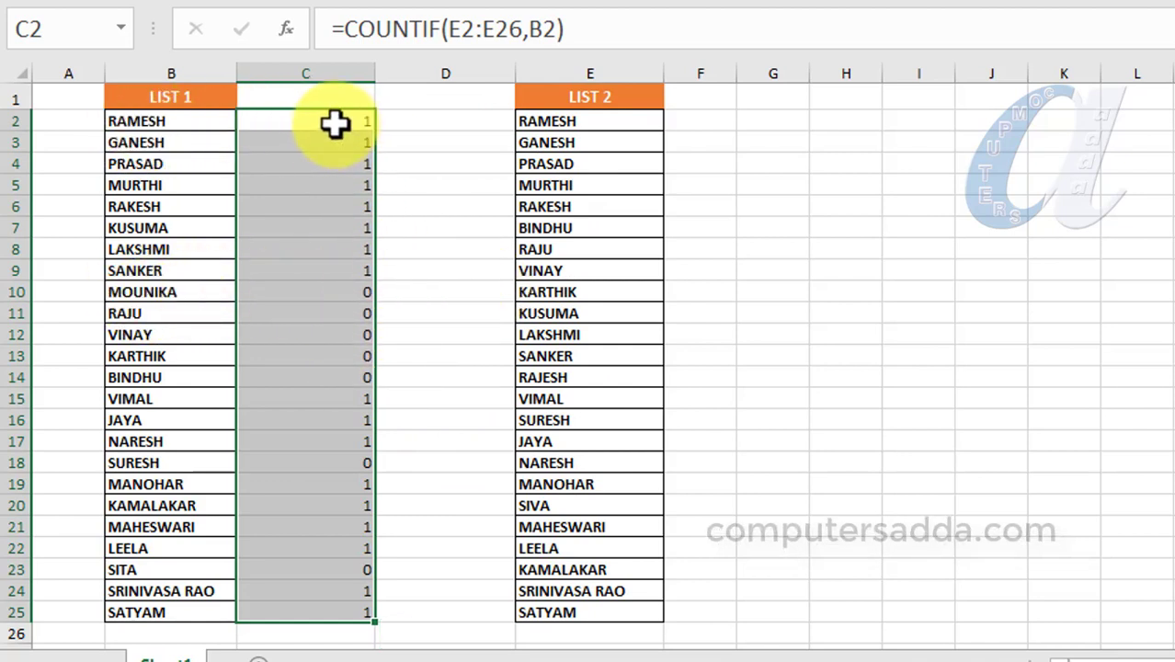
{"action": "left_click_drag", "start_coordinate": [335, 125], "coordinate": [316, 619]}
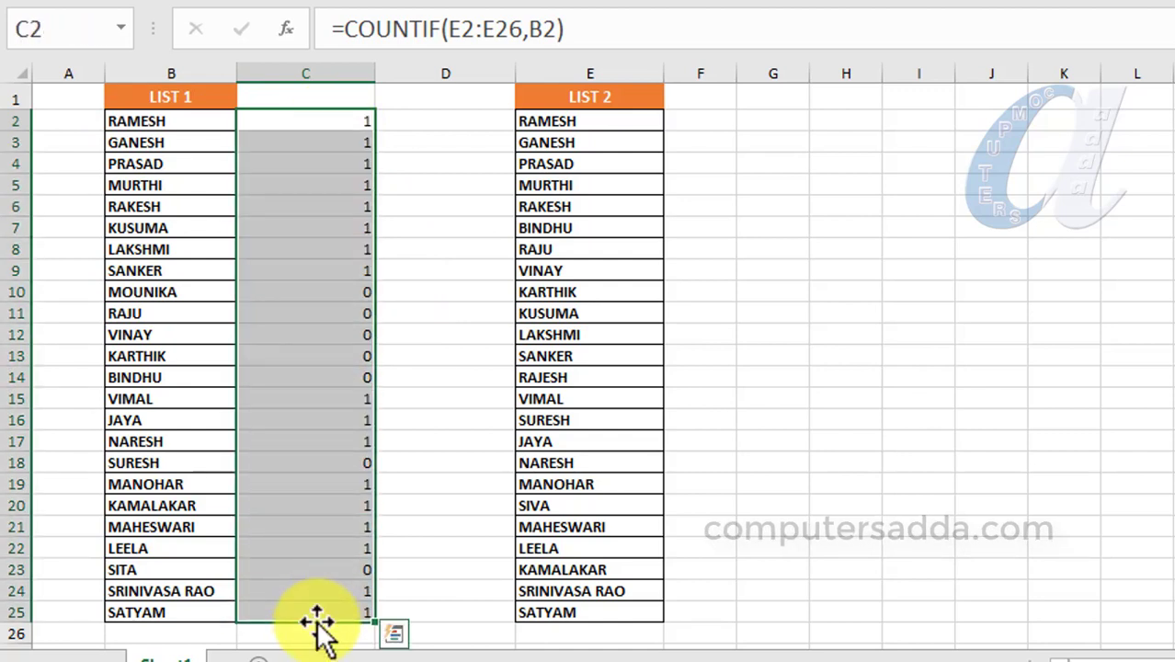
{"action": "key", "text": "Delete"}
{"action": "left_click_drag", "start_coordinate": [163, 119], "coordinate": [160, 611]}
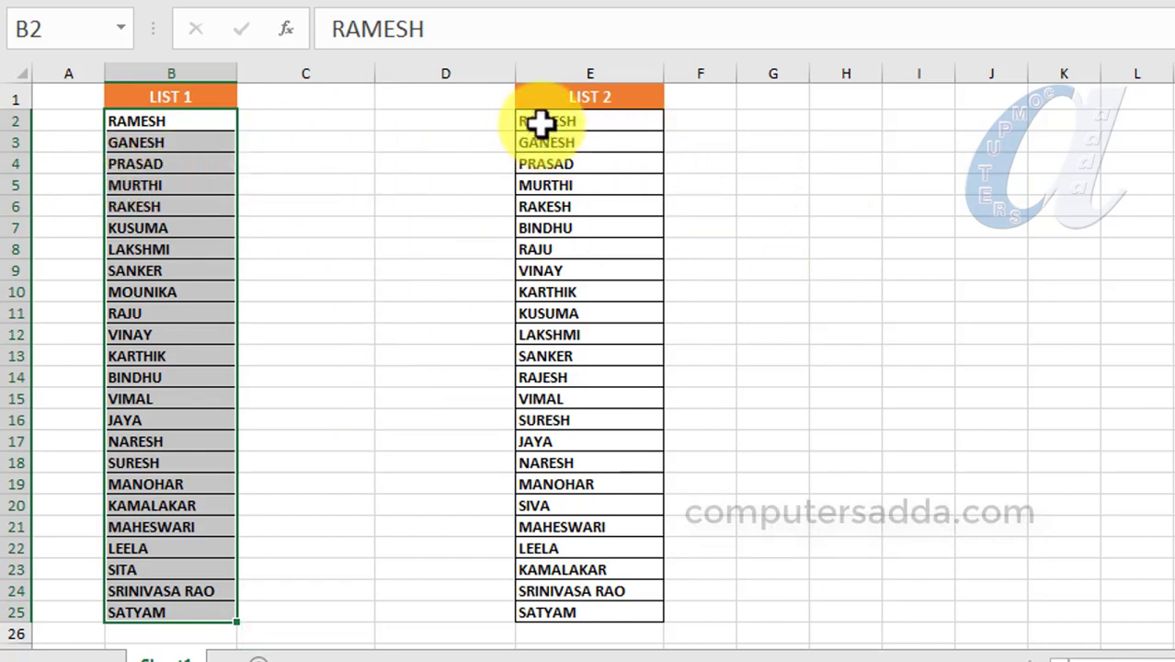
- Define the LIST 1 names in column B as the range name list1
{"action": "left_click_drag", "start_coordinate": [541, 122], "coordinate": [557, 614]}
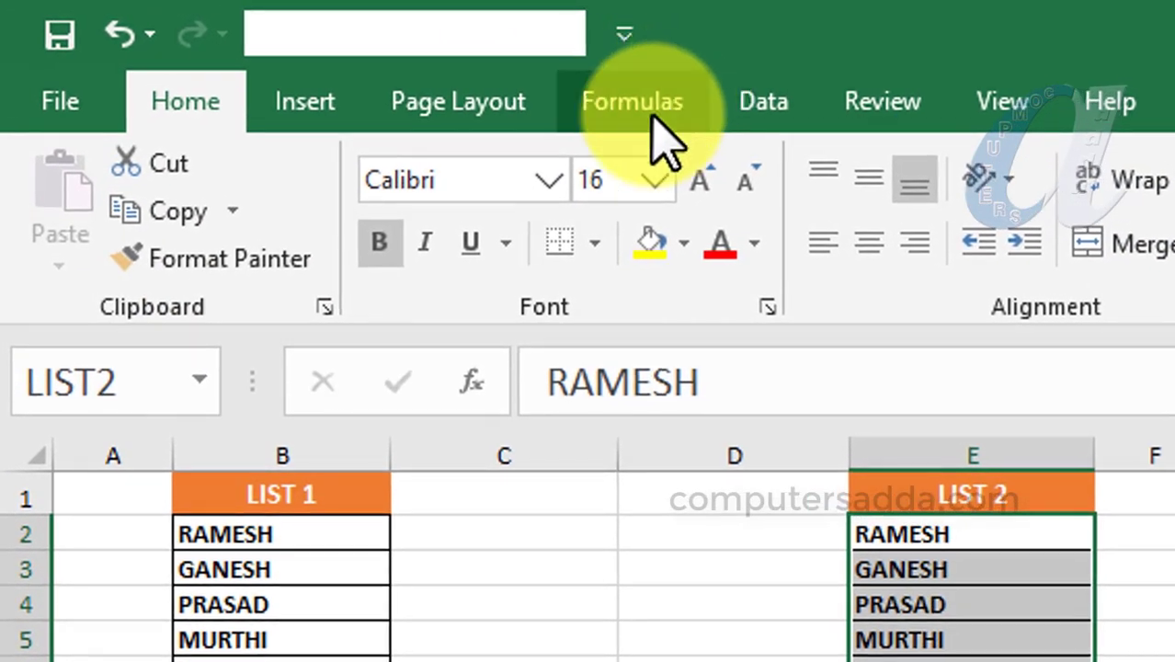
{"action": "left_click", "coordinate": [625, 106]}
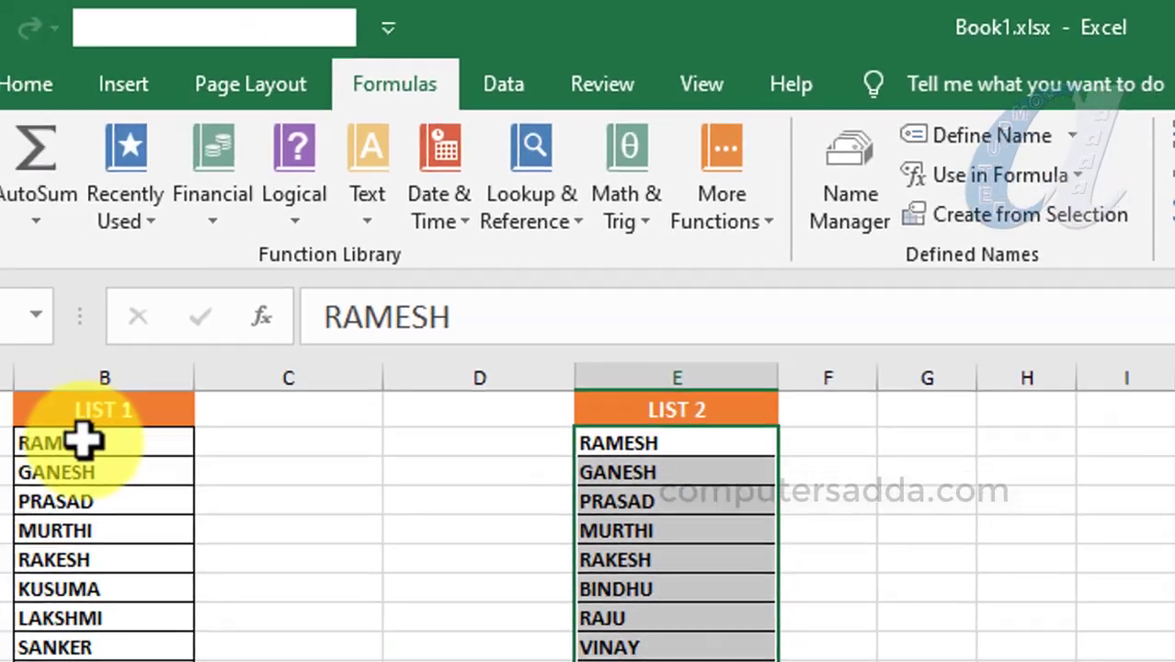
{"action": "mouse_move", "coordinate": [166, 392]}
{"action": "left_mouse_down"}
{"action": "mouse_move", "coordinate": [207, 657]}
{"action": "mouse_move", "coordinate": [109, 651]}
{"action": "left_mouse_up"}
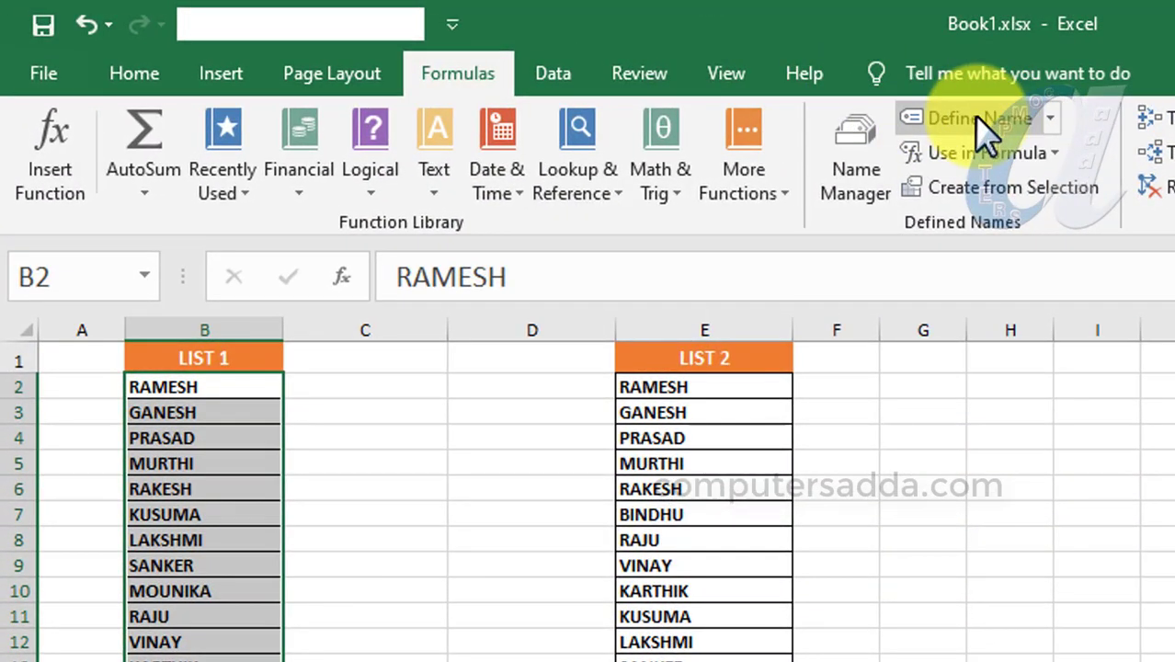
{"action": "left_click", "coordinate": [977, 117]}
{"action": "type", "text": "list1"}
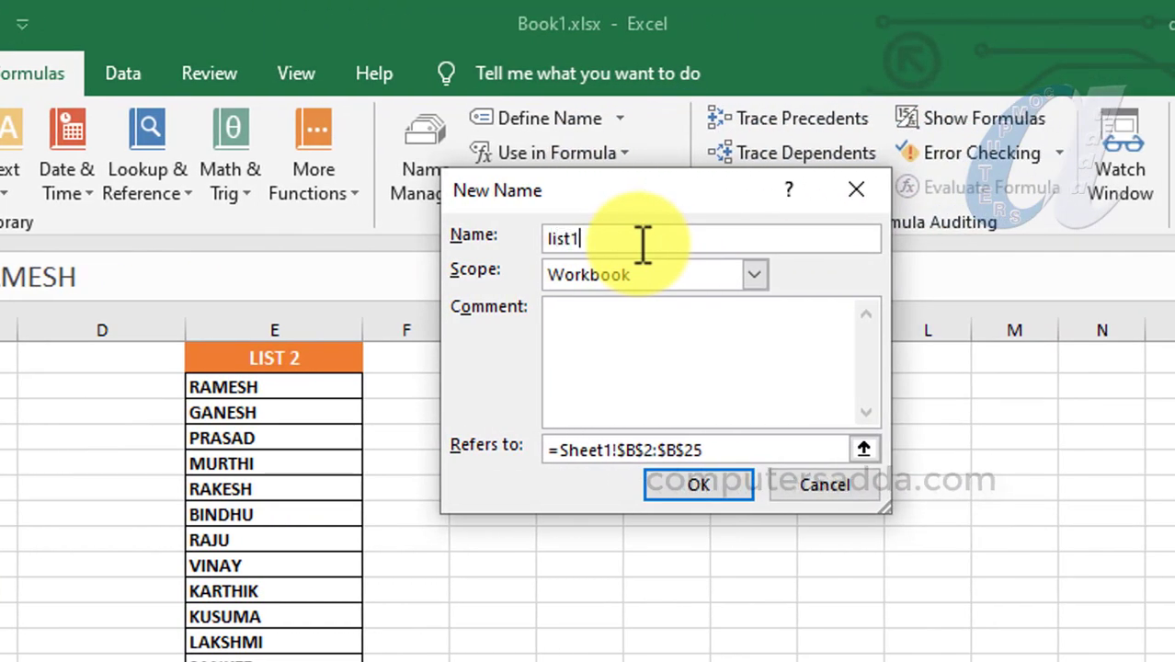
{"action": "left_click", "coordinate": [710, 488]}
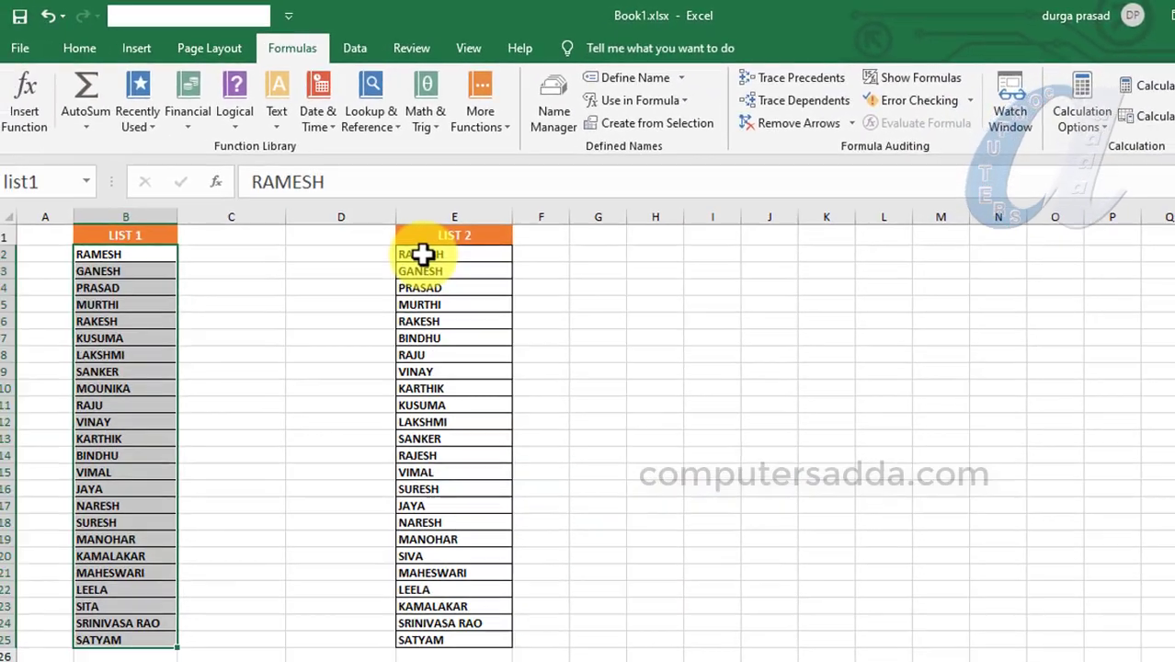
- Define the LIST 2 names E2:E25 as list2, then reselect B2:B25 to check list1
{"action": "left_click_drag", "start_coordinate": [419, 255], "coordinate": [451, 631]}
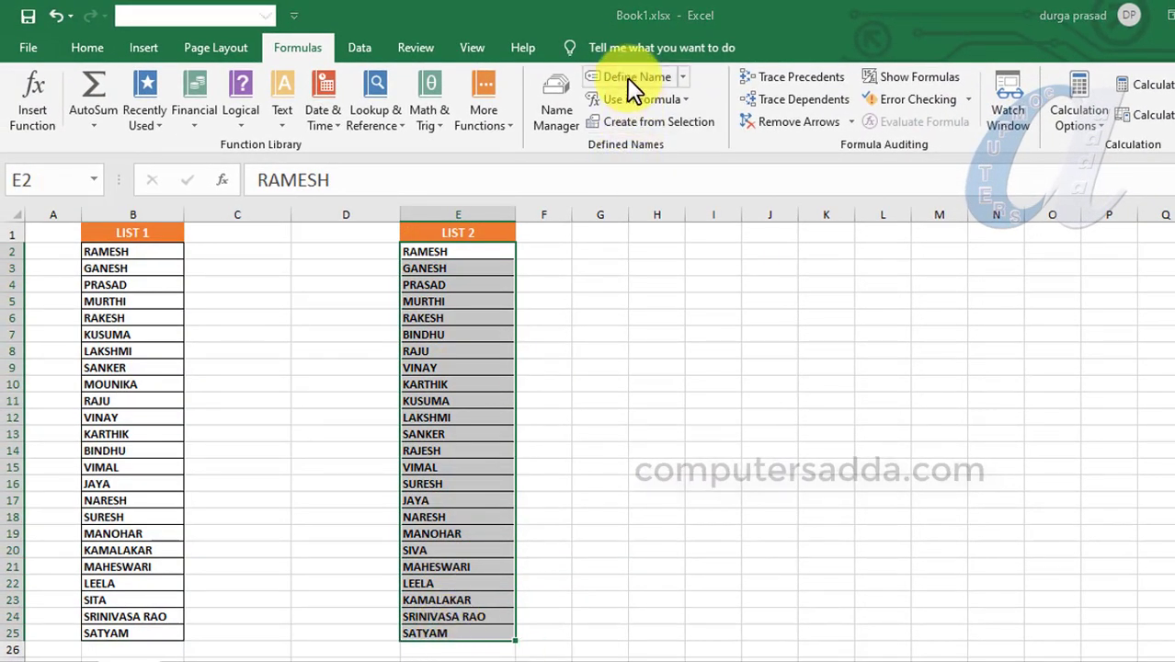
{"action": "left_click", "coordinate": [632, 81]}
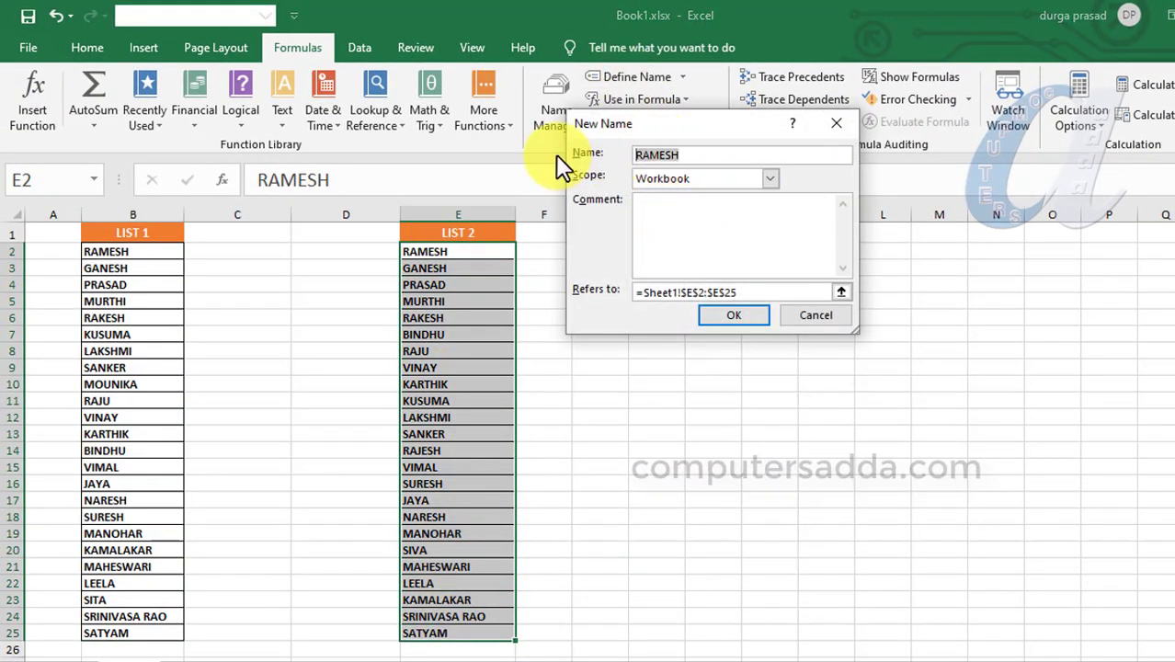
{"action": "type", "text": "list2"}
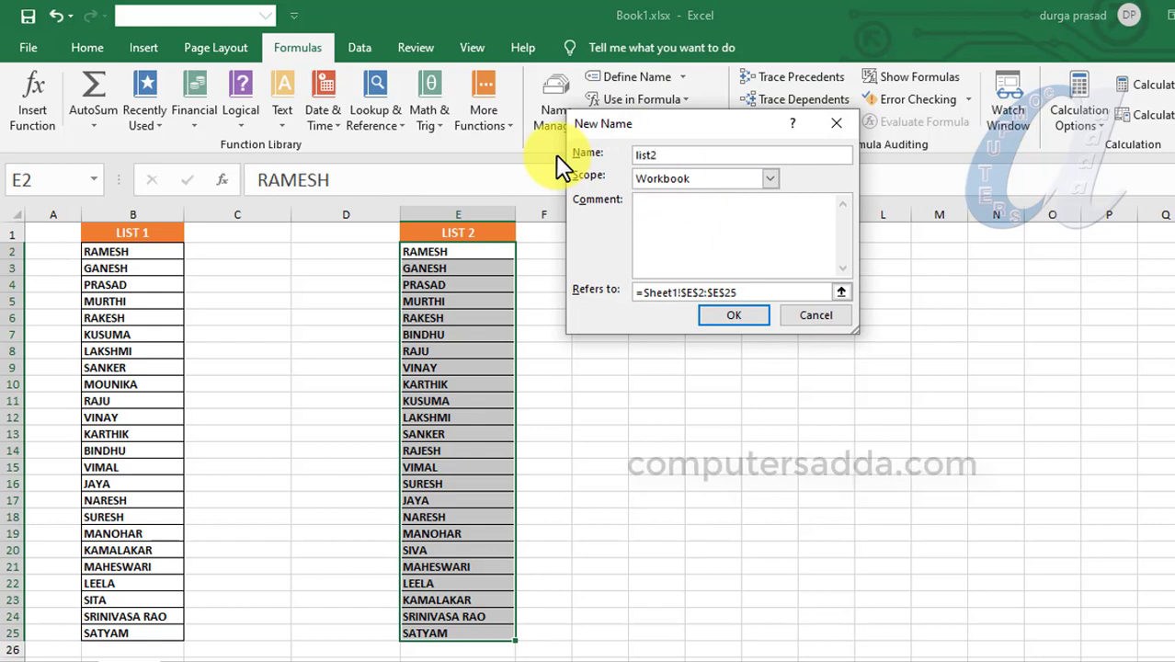
{"action": "left_click", "coordinate": [732, 318]}
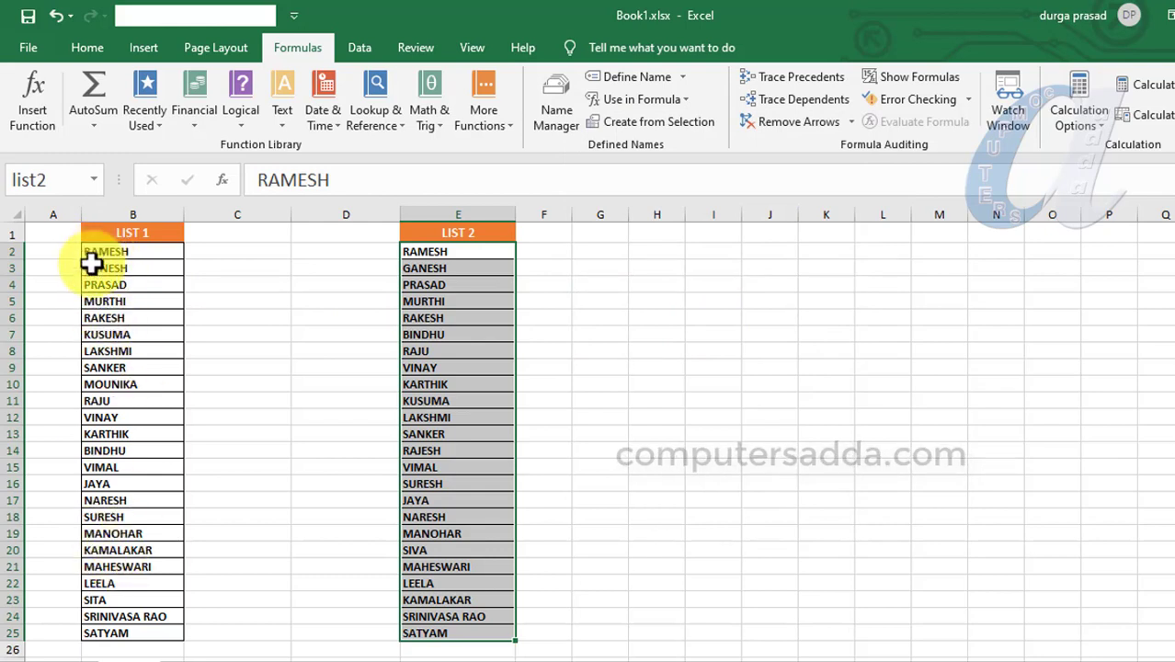
{"action": "left_click_drag", "start_coordinate": [100, 253], "coordinate": [99, 632]}
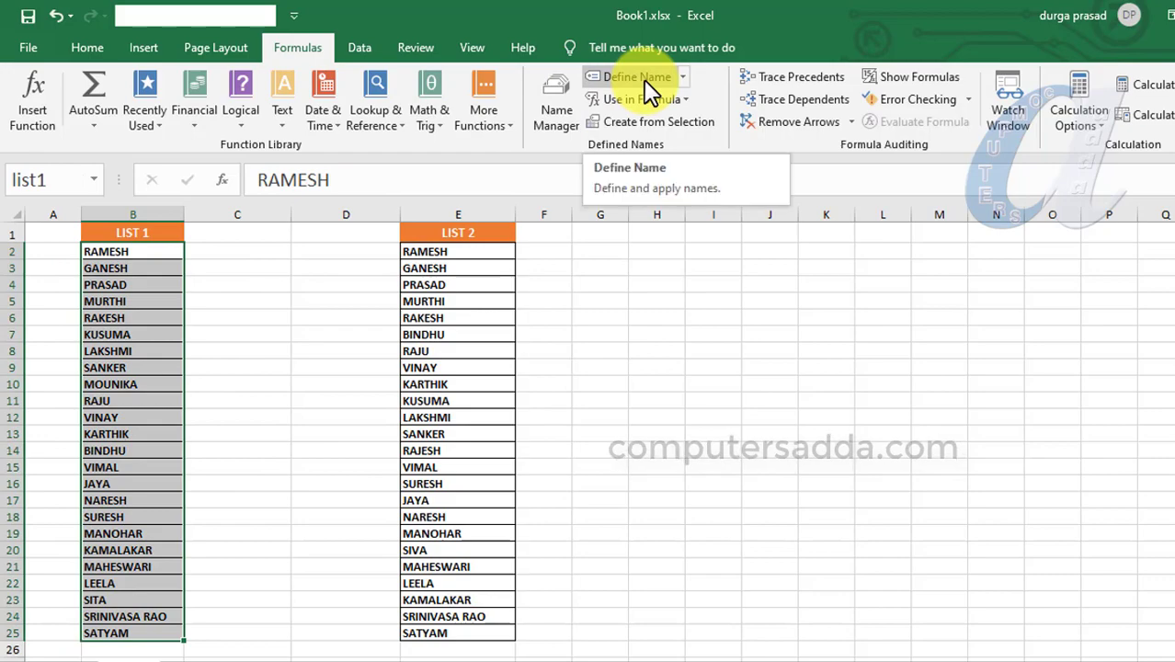
- Delete the list1 and list2 names in Name Manager, confirming each, and close it
{"action": "left_click", "coordinate": [563, 92]}
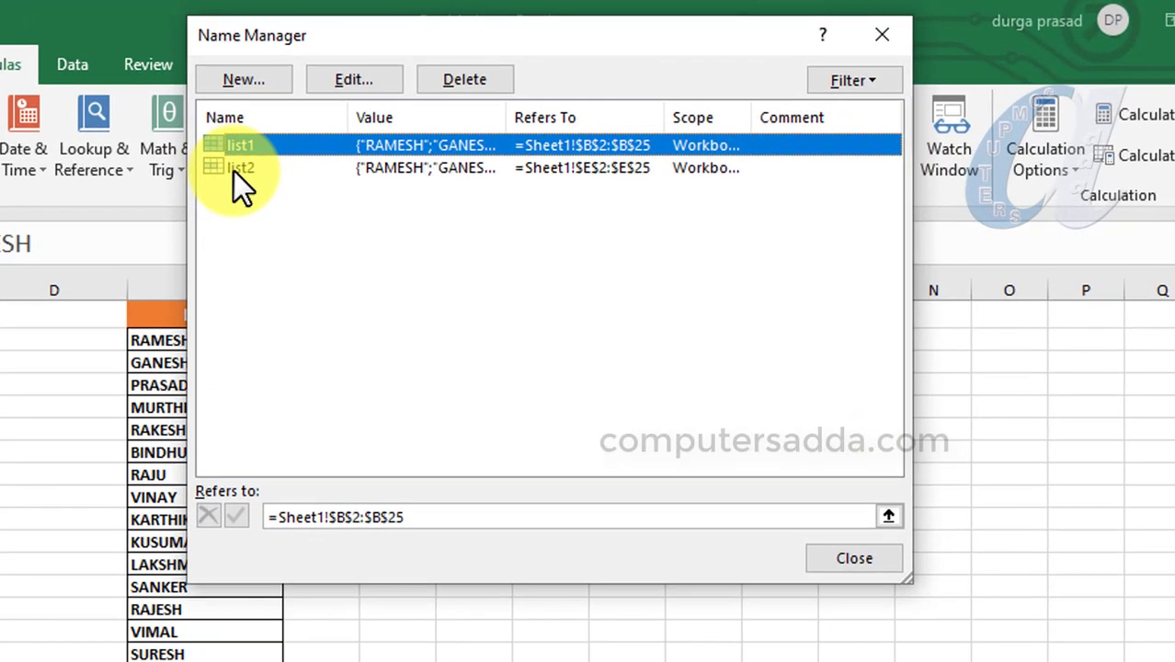
{"action": "left_click", "coordinate": [464, 80]}
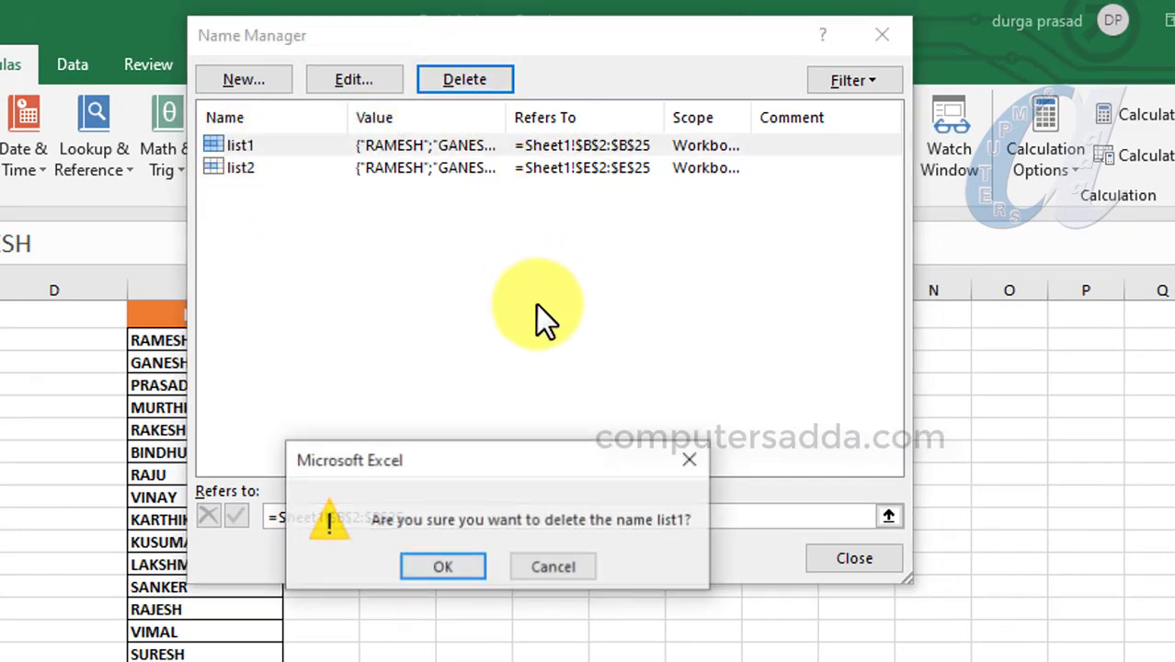
{"action": "left_click", "coordinate": [441, 564]}
{"action": "left_click", "coordinate": [233, 150]}
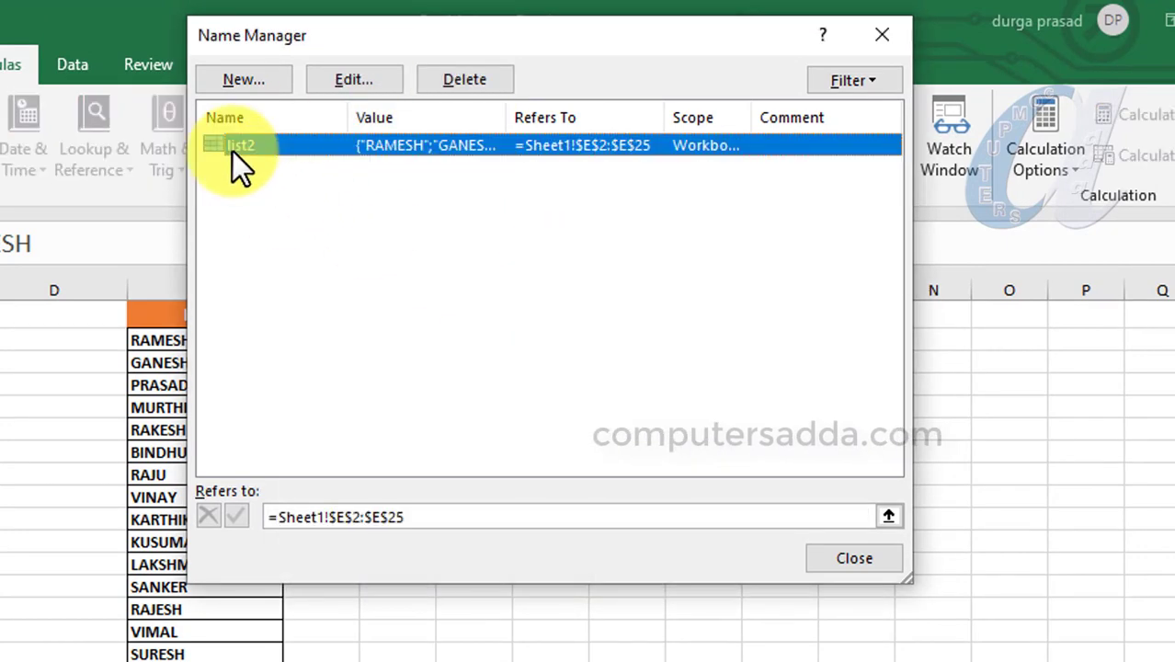
{"action": "left_click", "coordinate": [466, 81]}
{"action": "left_click", "coordinate": [423, 562]}
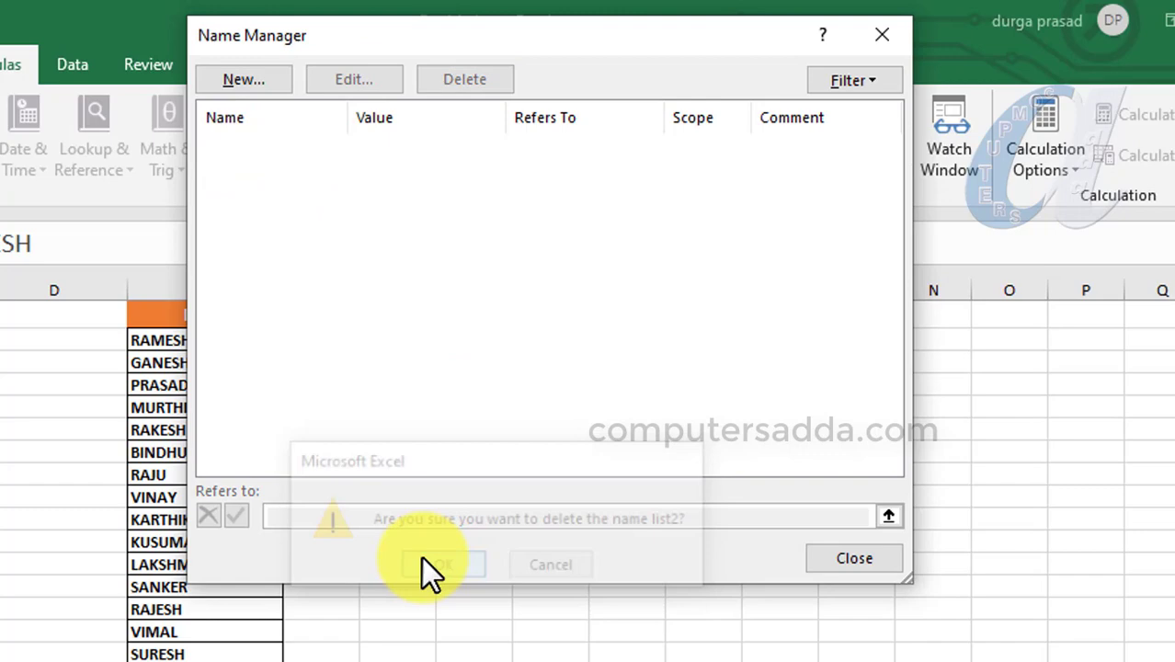
{"action": "left_click", "coordinate": [839, 557]}
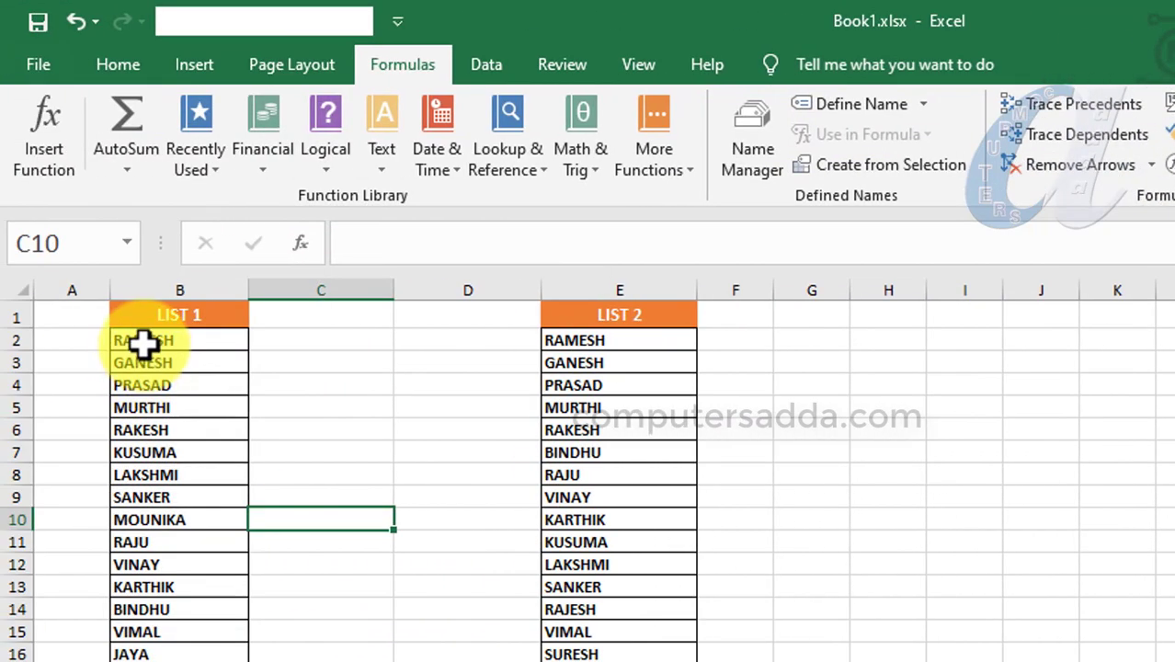
- Select B2:B25 and name it list1 through the Name Box
{"action": "left_click_drag", "start_coordinate": [148, 340], "coordinate": [179, 452]}
{"action": "left_click_drag", "start_coordinate": [184, 652], "coordinate": [180, 661]}
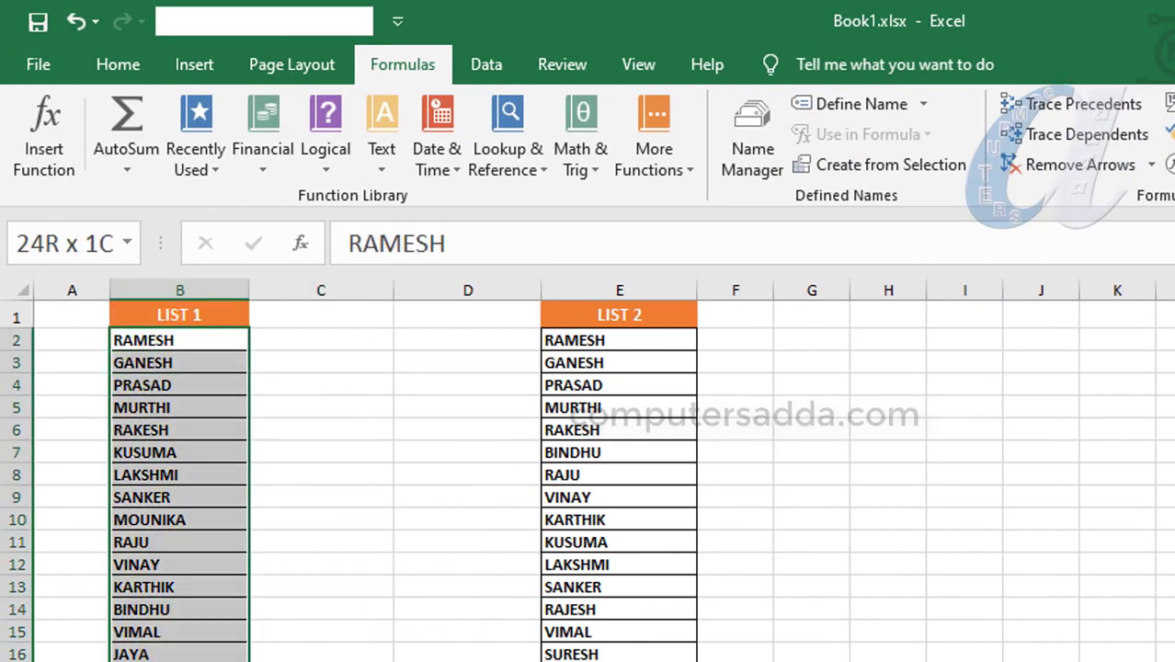
{"action": "left_click", "coordinate": [63, 248]}
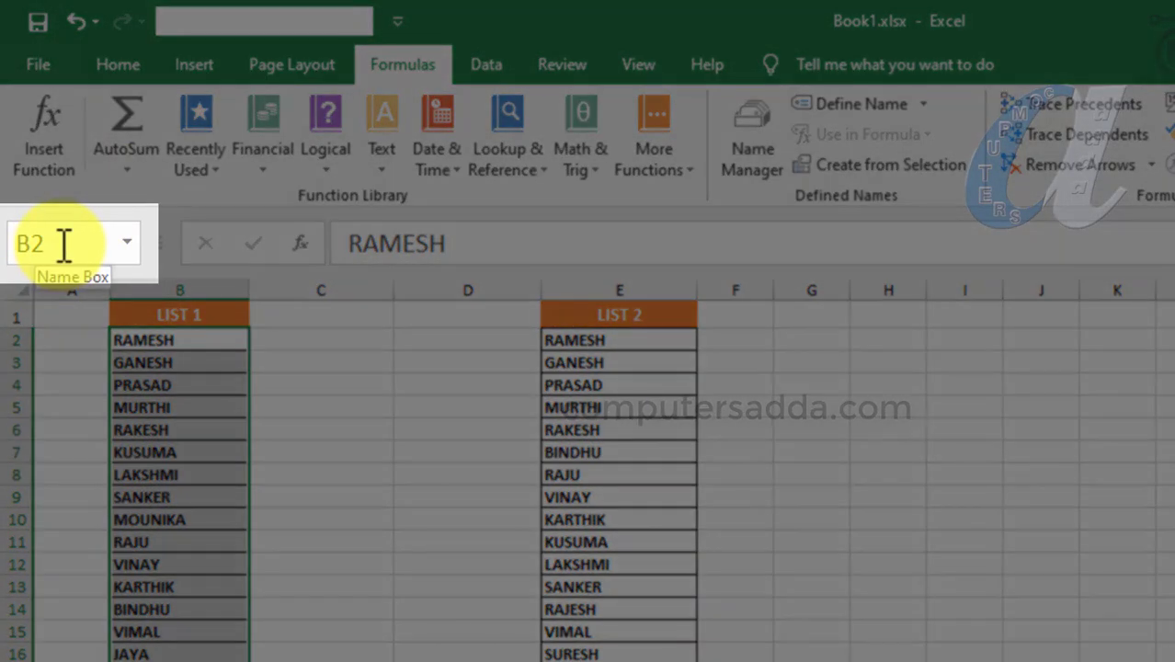
{"action": "left_click", "coordinate": [63, 244]}
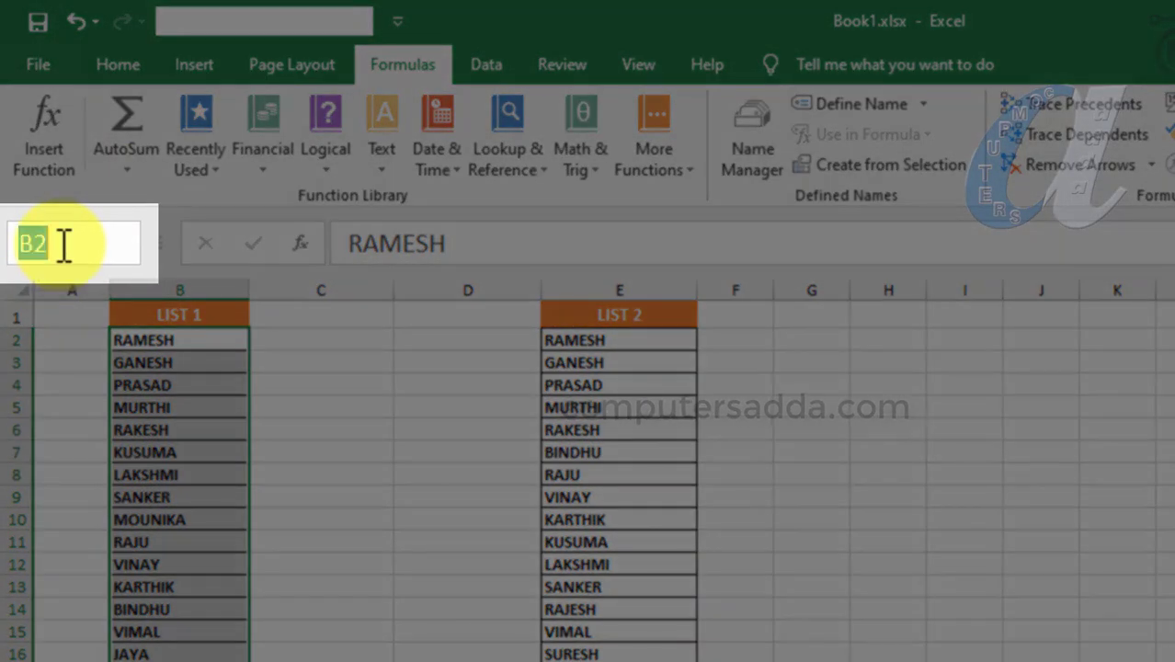
{"action": "type", "text": "list1"}
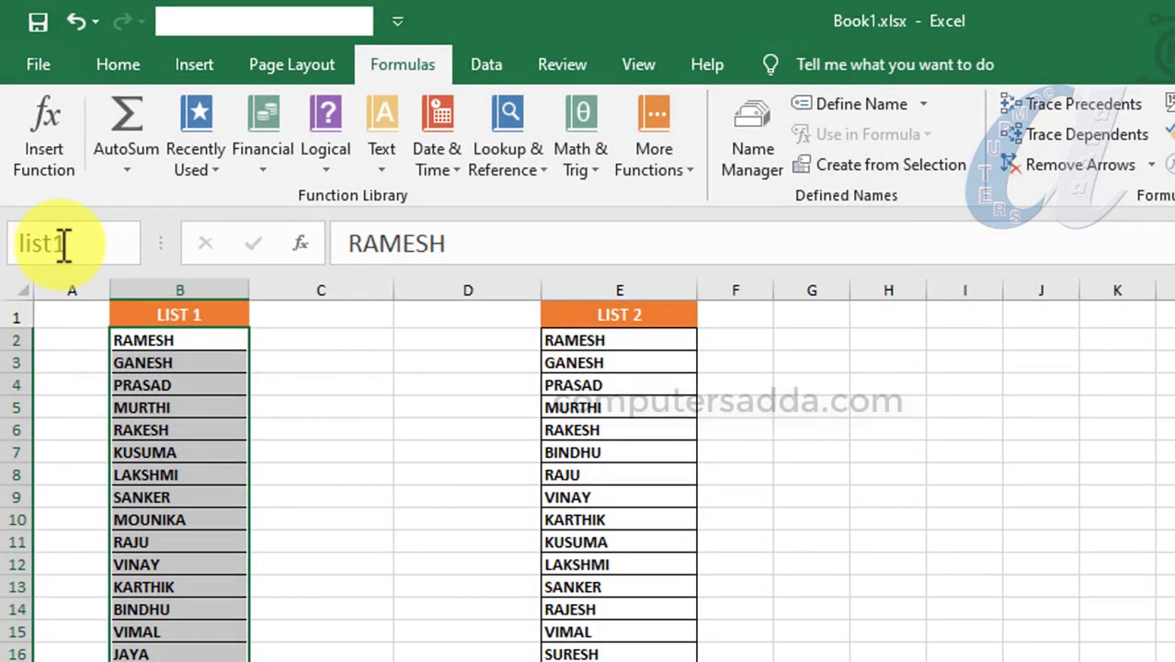
{"action": "key", "text": "Return"}
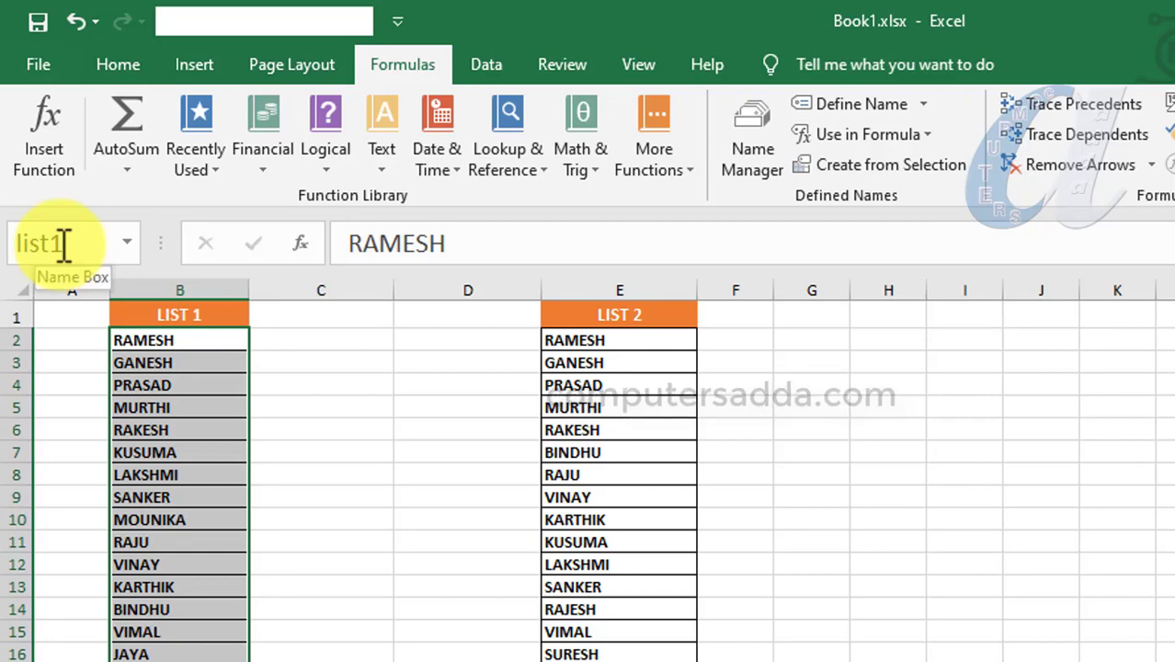
- Confirm list1 in Name Manager, then name the column E LIST 2 cells list2 via the Name Box
{"action": "left_click", "coordinate": [752, 121]}
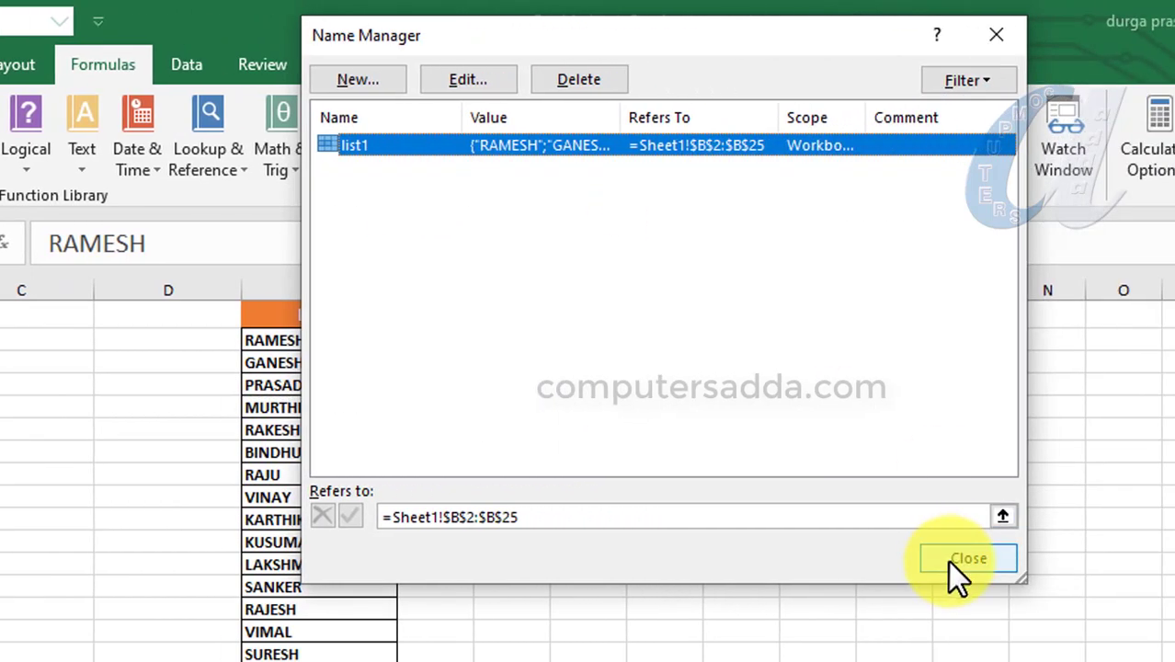
{"action": "left_click", "coordinate": [964, 558]}
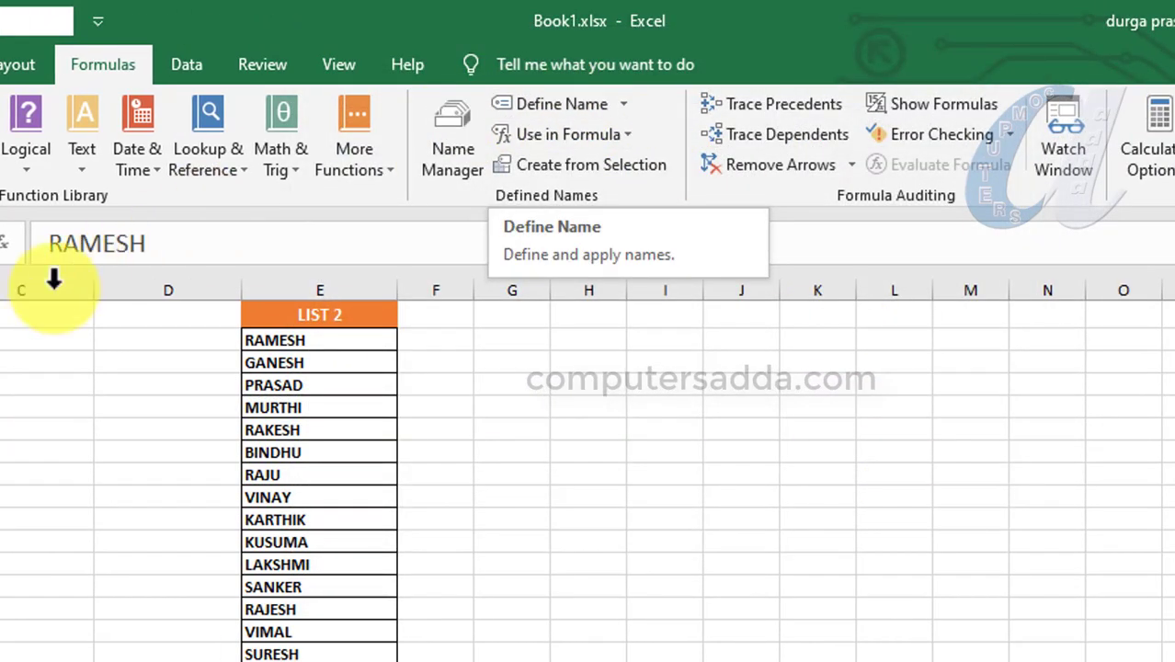
{"action": "left_click_drag", "start_coordinate": [281, 341], "coordinate": [303, 658]}
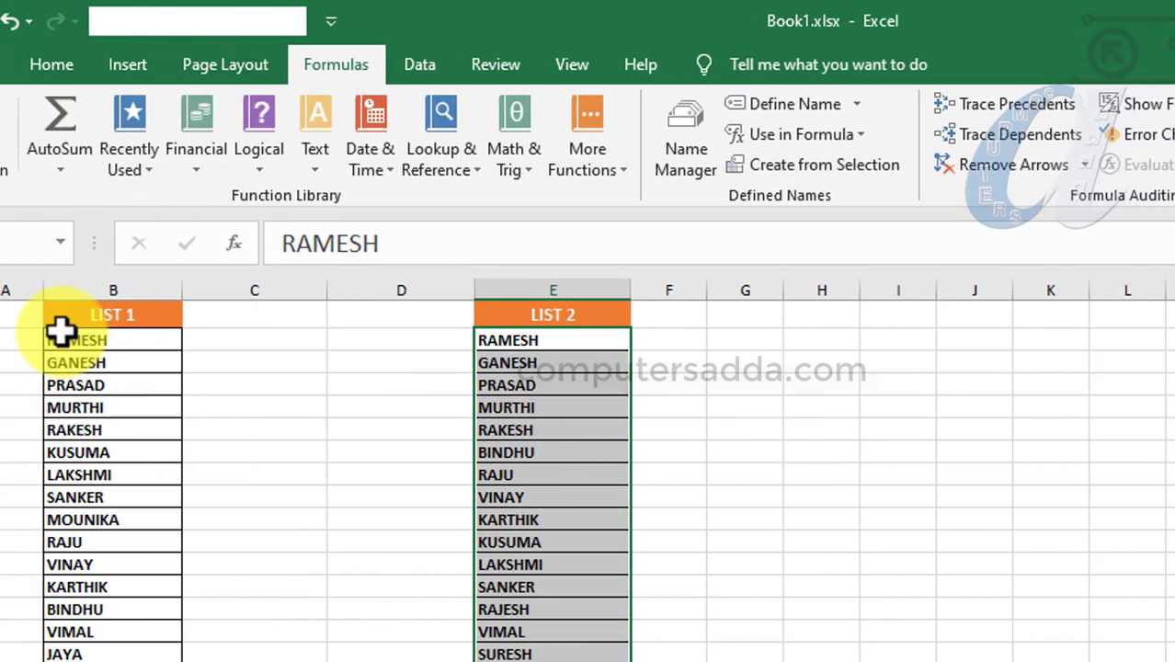
{"action": "left_click", "coordinate": [50, 244]}
{"action": "key", "text": "BackSpace"}
{"action": "type", "text": "list2"}
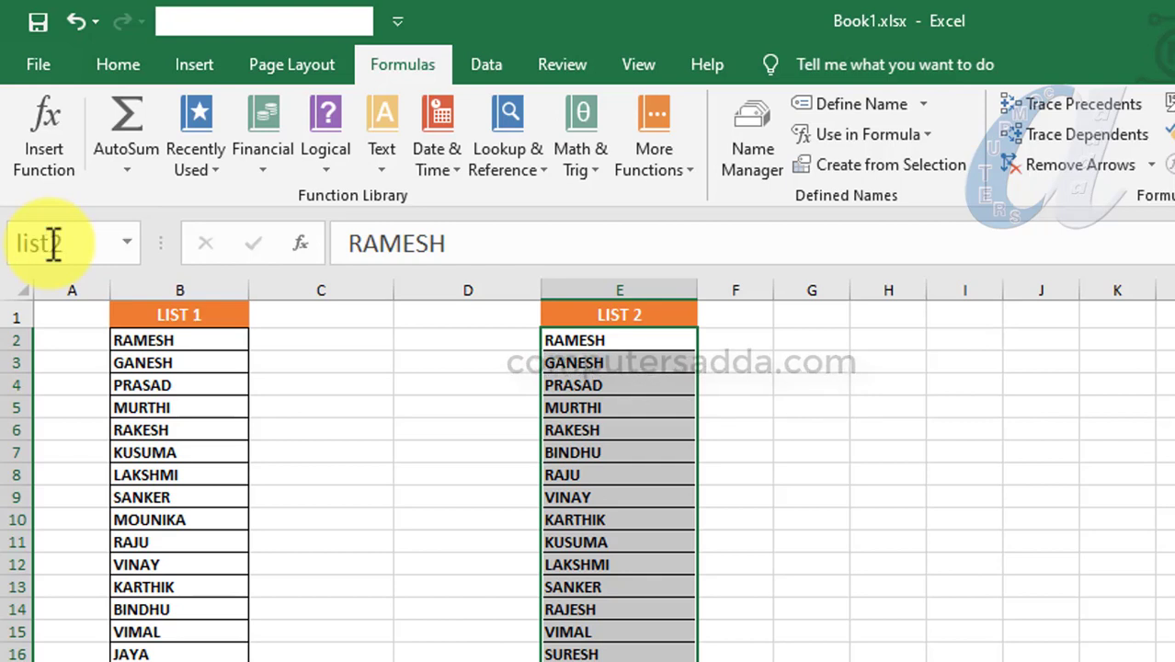
{"action": "key", "text": "Return"}
{"action": "left_click", "coordinate": [1116, 658]}
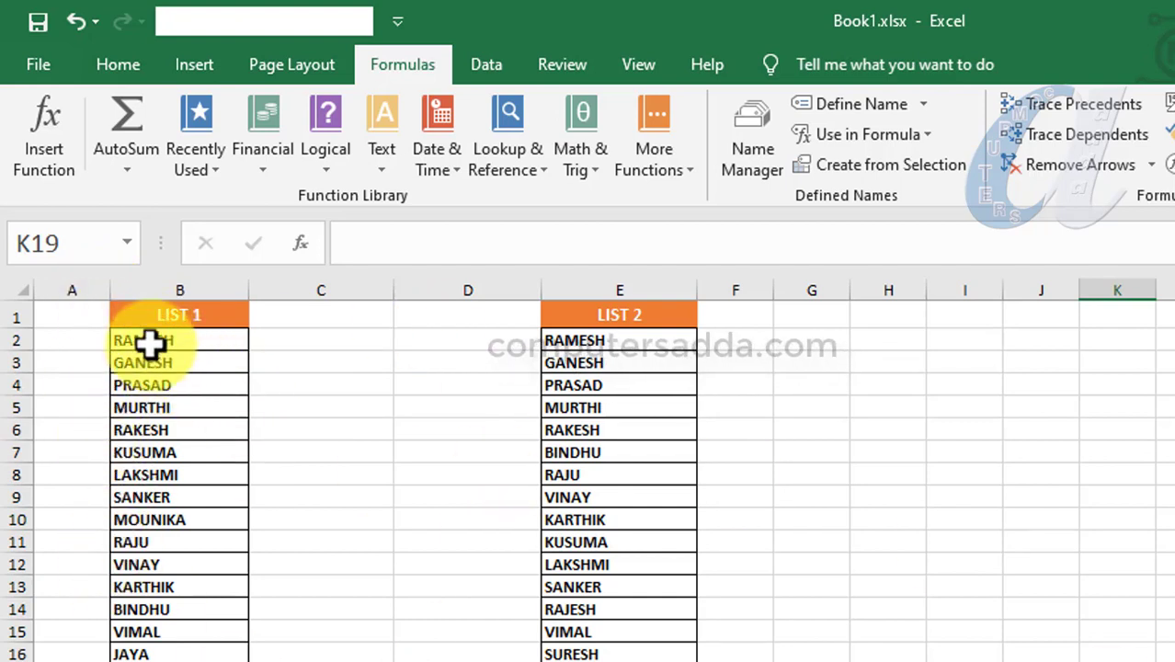
- Select B2:B25 and start a new conditional formatting rule from the Home ribbon
{"action": "left_click_drag", "start_coordinate": [158, 342], "coordinate": [147, 661]}
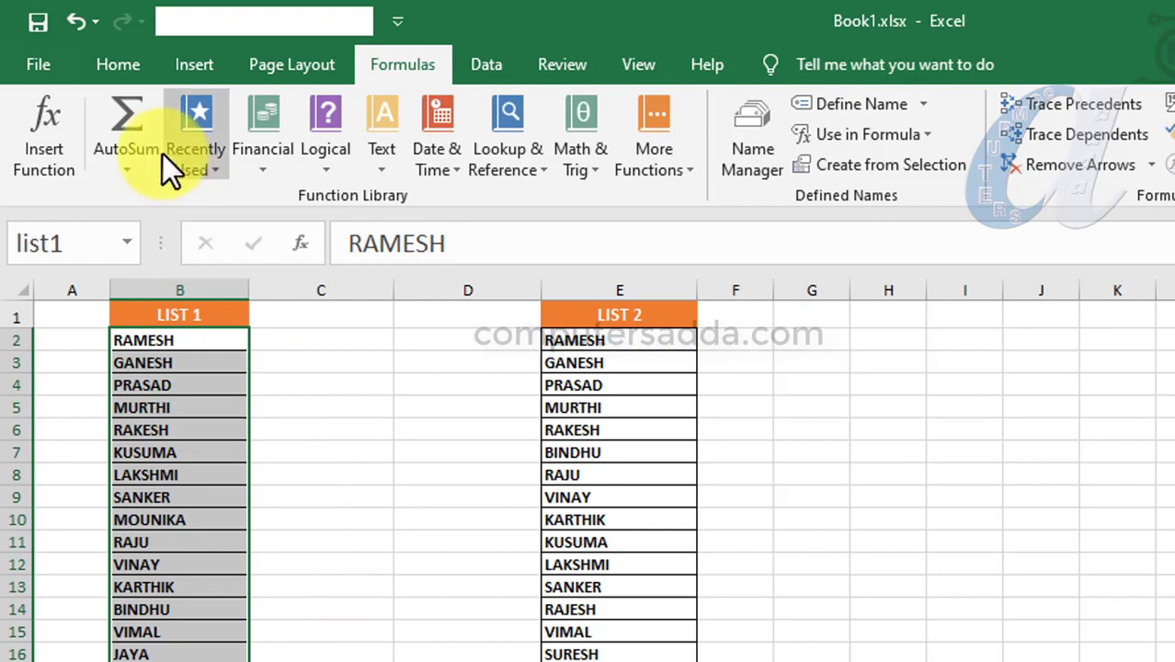
{"action": "left_click", "coordinate": [124, 62]}
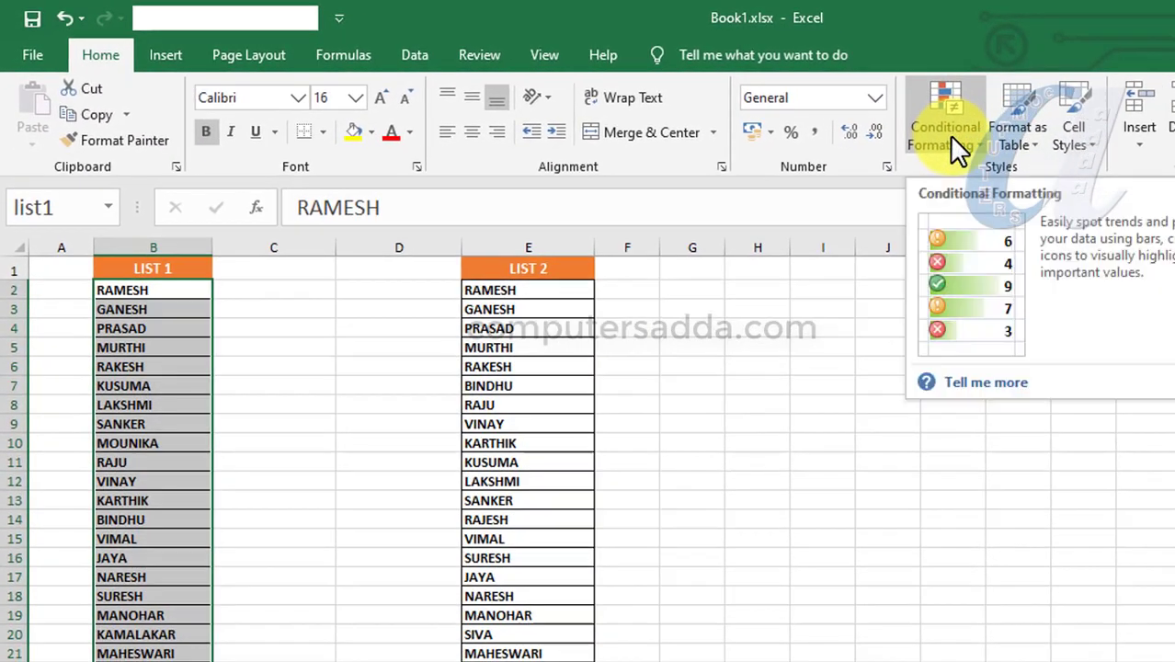
{"action": "left_click", "coordinate": [951, 136]}
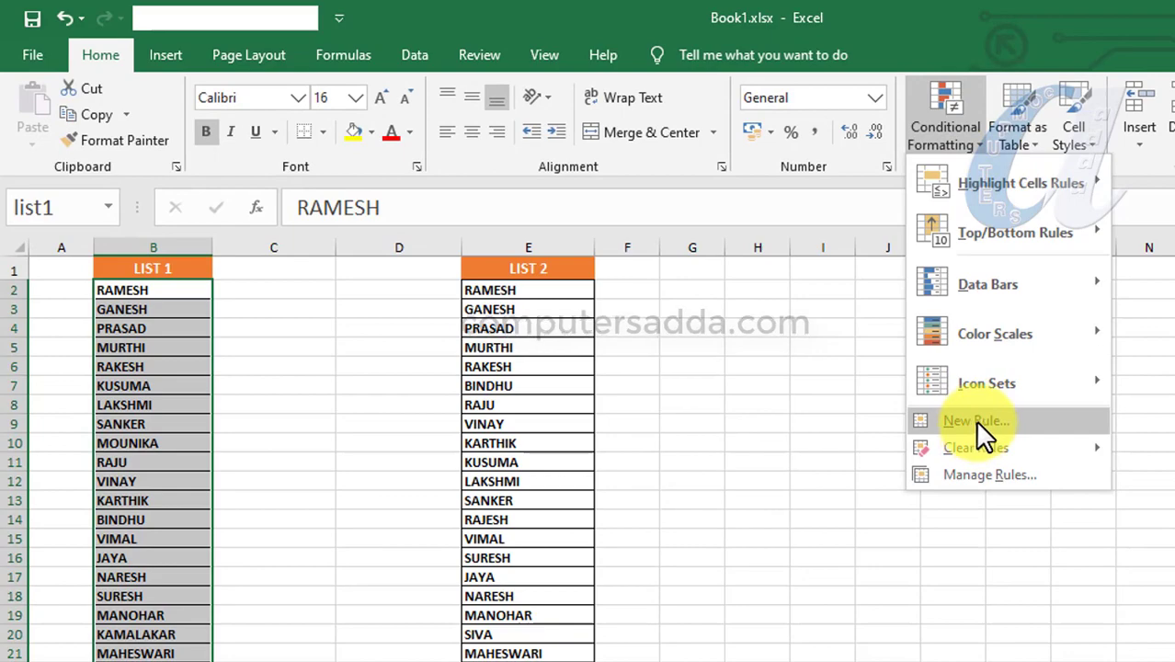
{"action": "left_click", "coordinate": [1023, 424]}
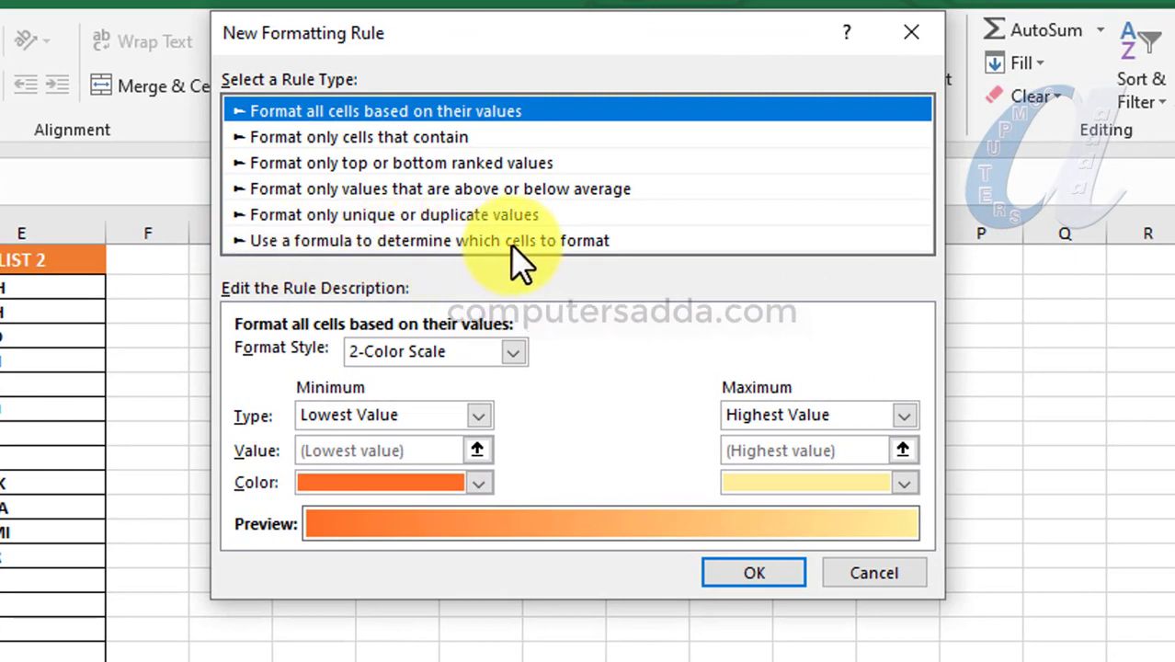
- Choose the formula rule type and enter =countif(list2,b2)=0 as the condition
{"action": "left_click", "coordinate": [571, 240]}
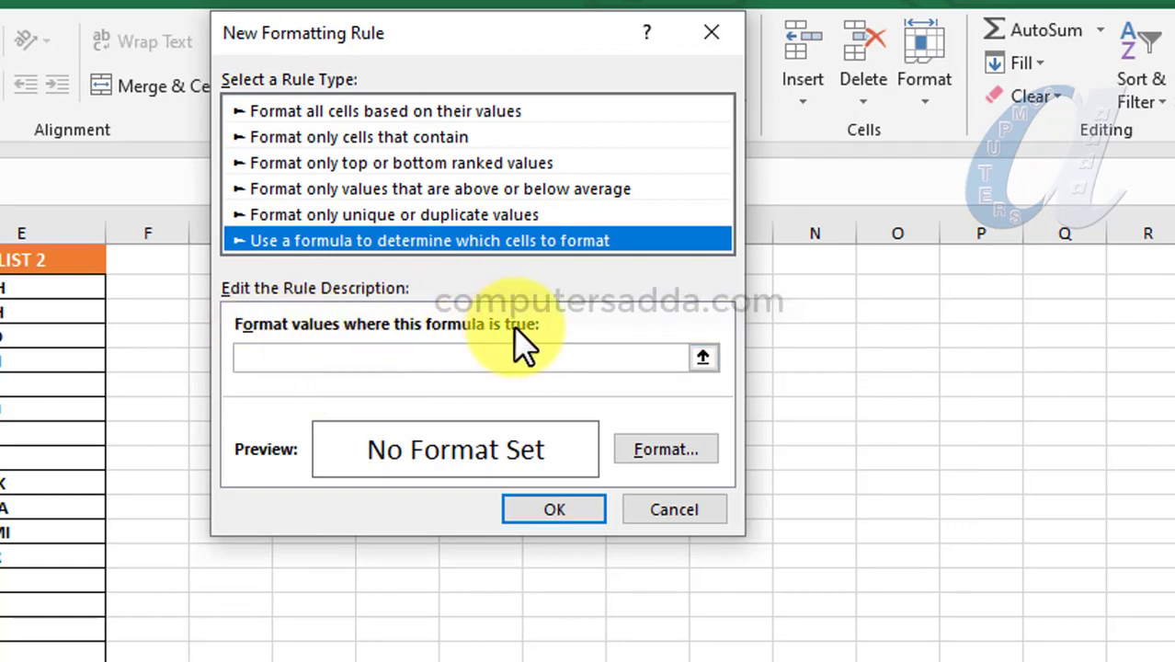
{"action": "left_click", "coordinate": [254, 358]}
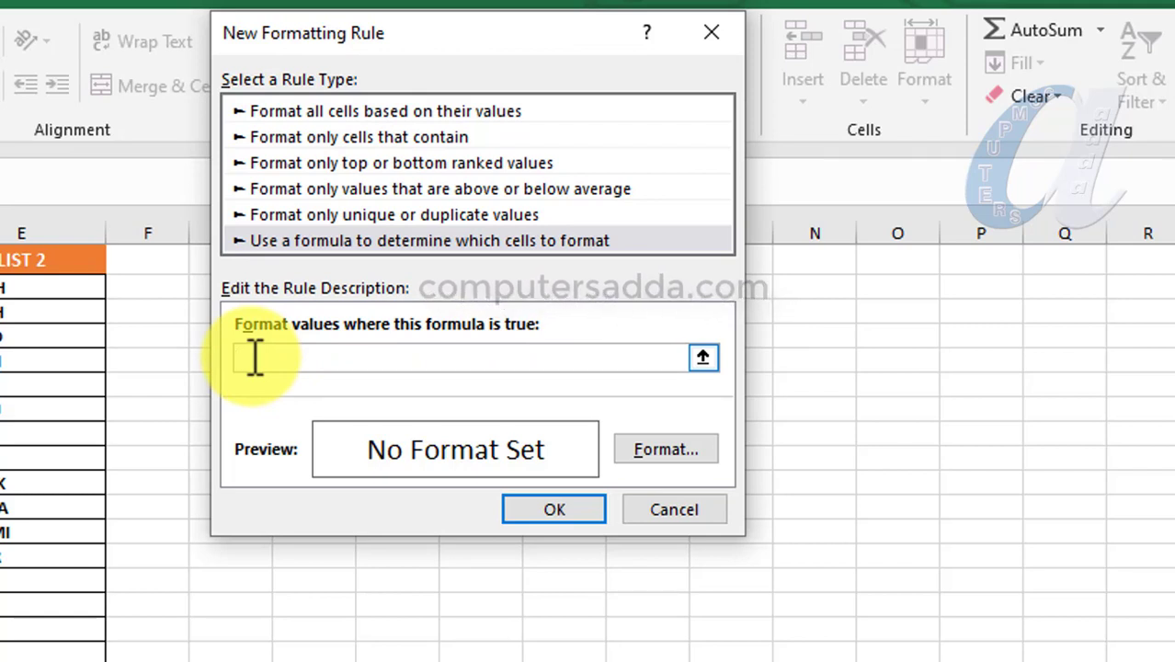
{"action": "type", "text": "=count"}
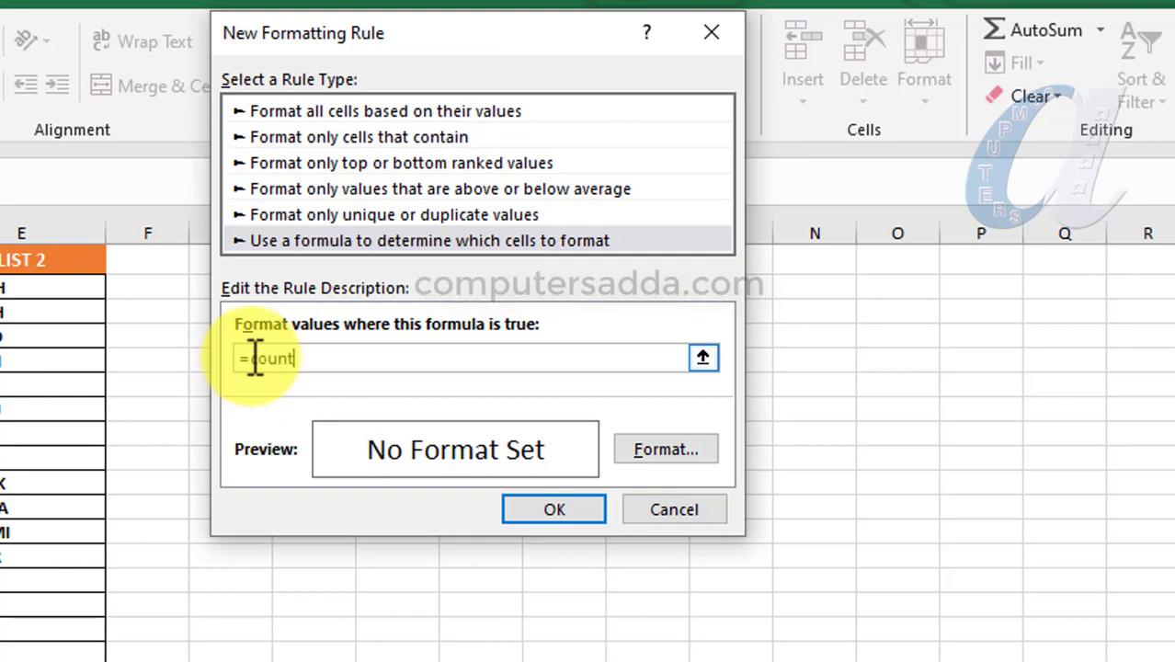
{"action": "type", "text": "i"}
{"action": "type", "text": "f"}
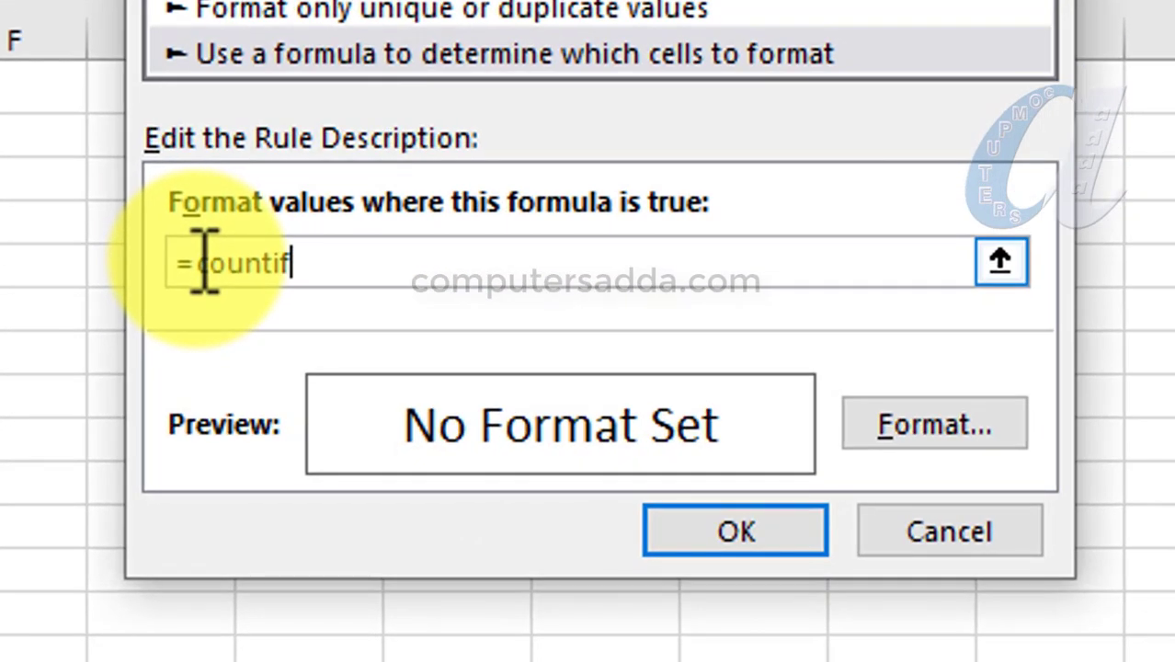
{"action": "type", "text": "(list2,"}
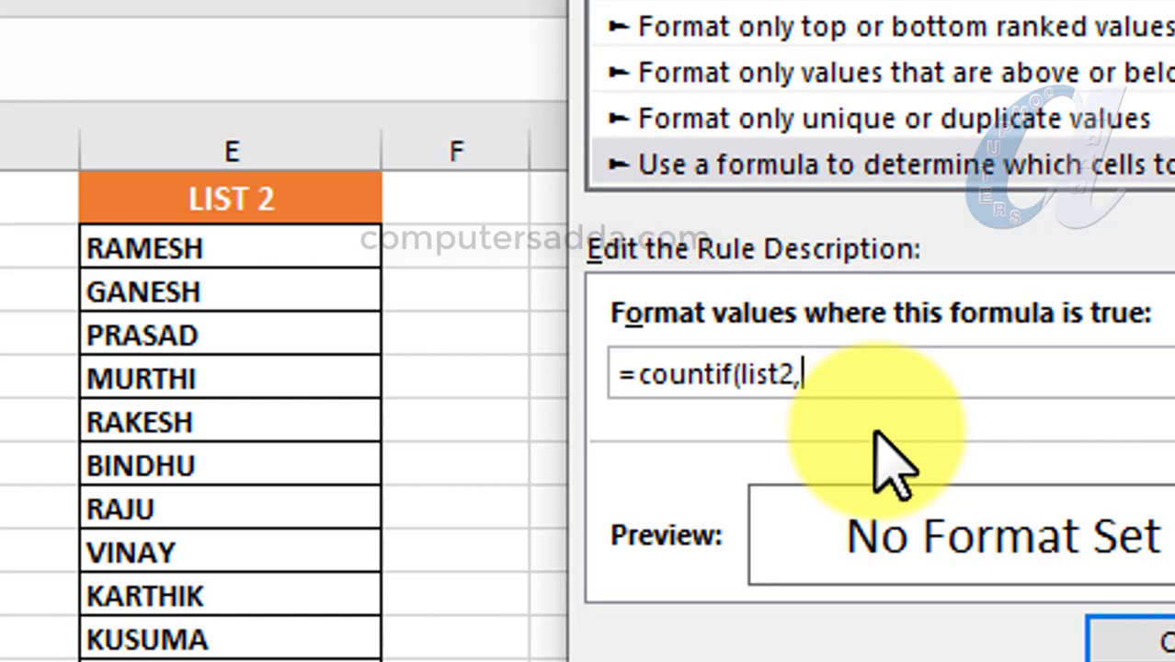
{"action": "type", "text": "b2"}
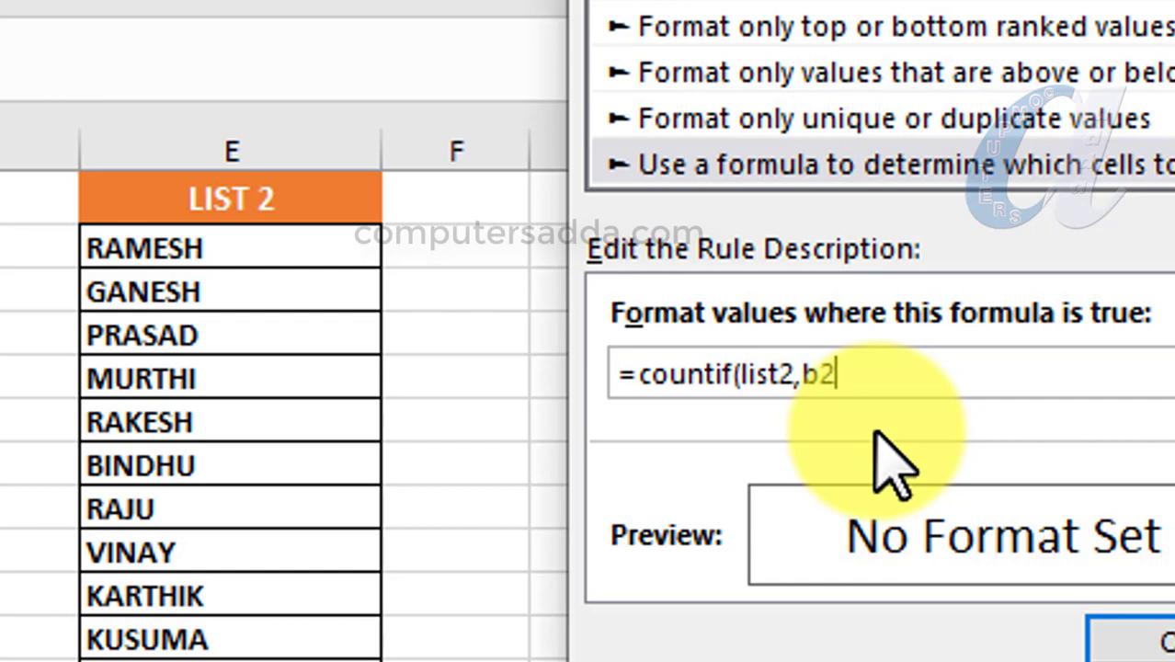
{"action": "type", "text": ")="}
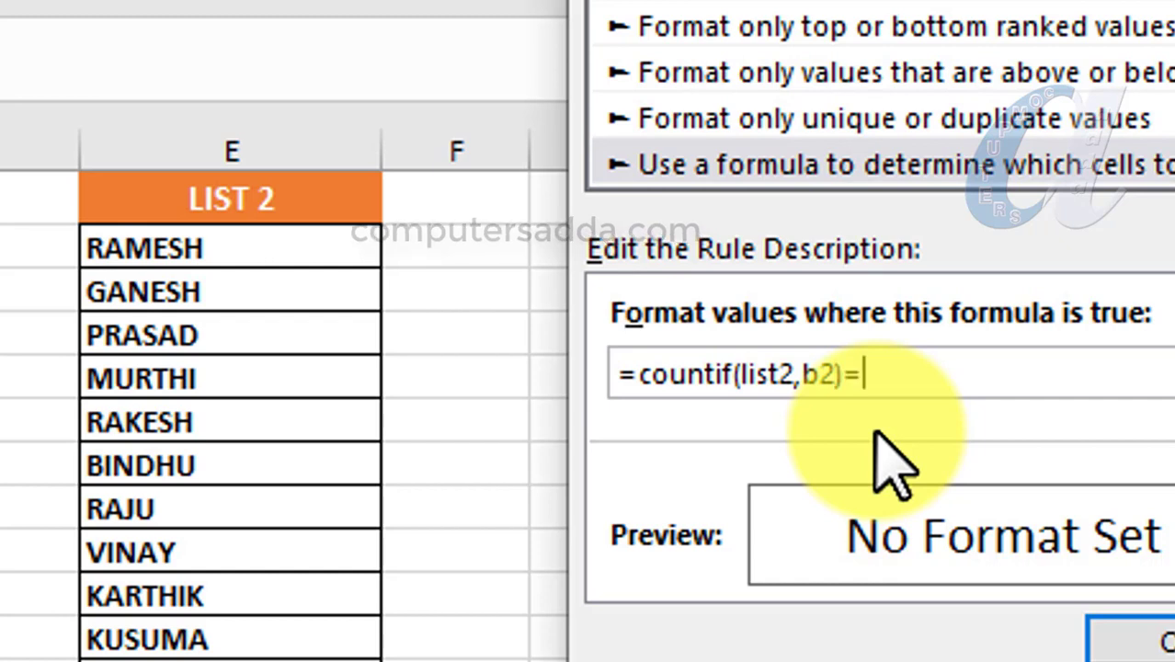
{"action": "type", "text": "0"}
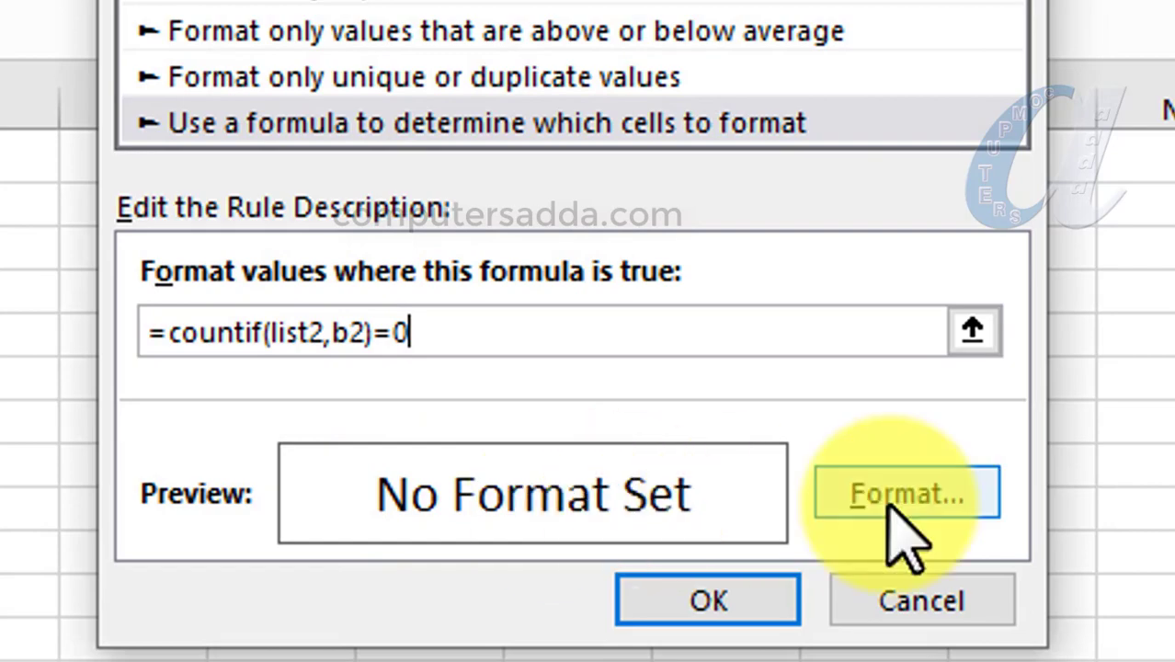
- Give the LIST 1 rule a green fill and apply it to B2:B25
{"action": "left_click", "coordinate": [945, 494]}
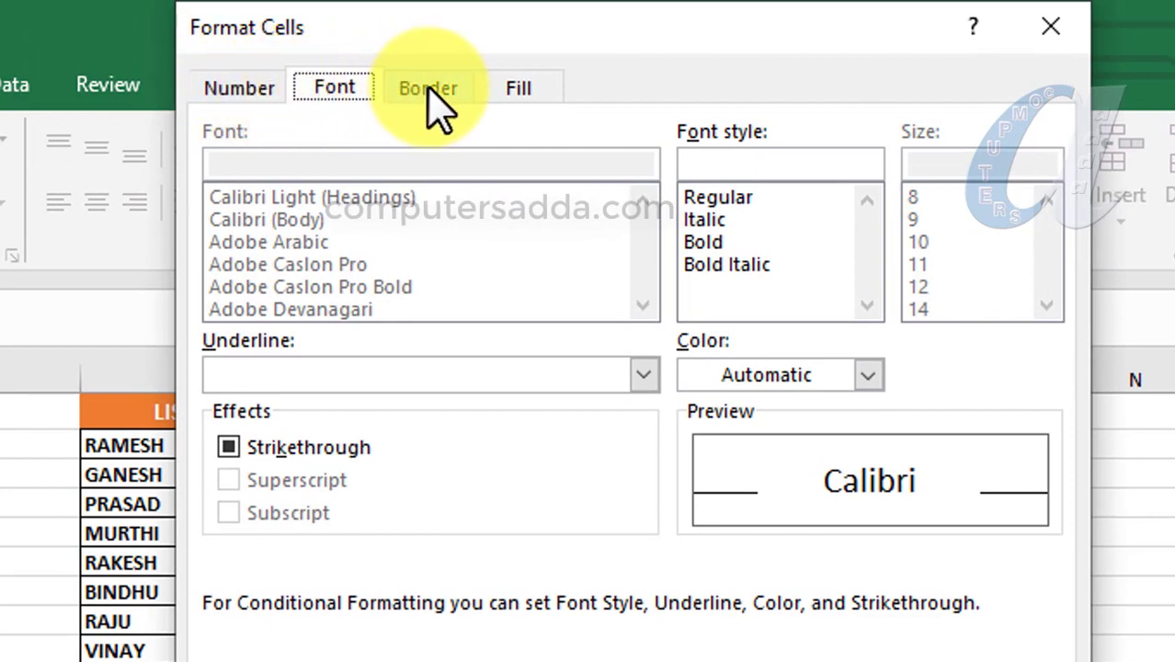
{"action": "left_click", "coordinate": [517, 90]}
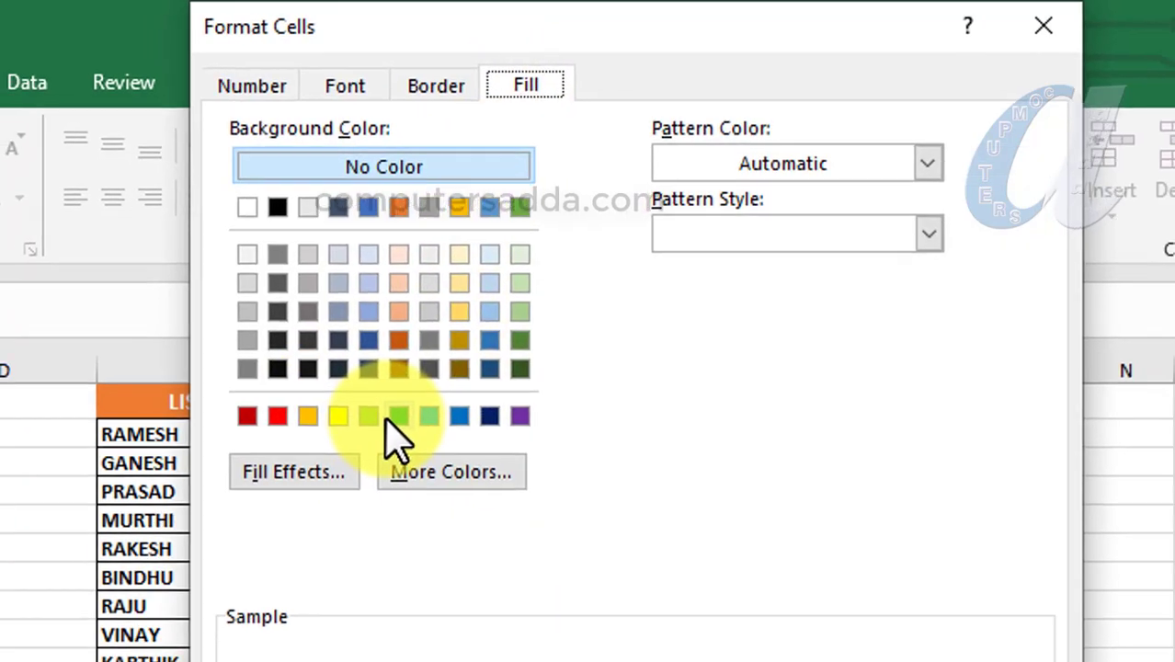
{"action": "left_click", "coordinate": [395, 418]}
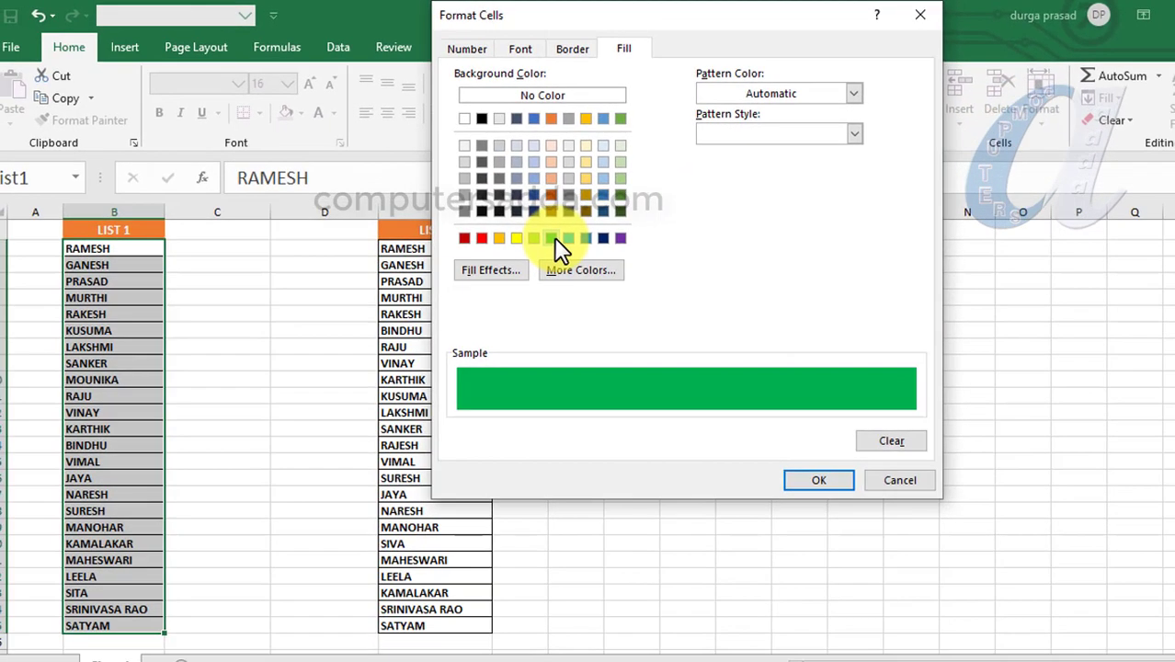
{"action": "left_click", "coordinate": [808, 480]}
{"action": "left_click", "coordinate": [794, 399]}
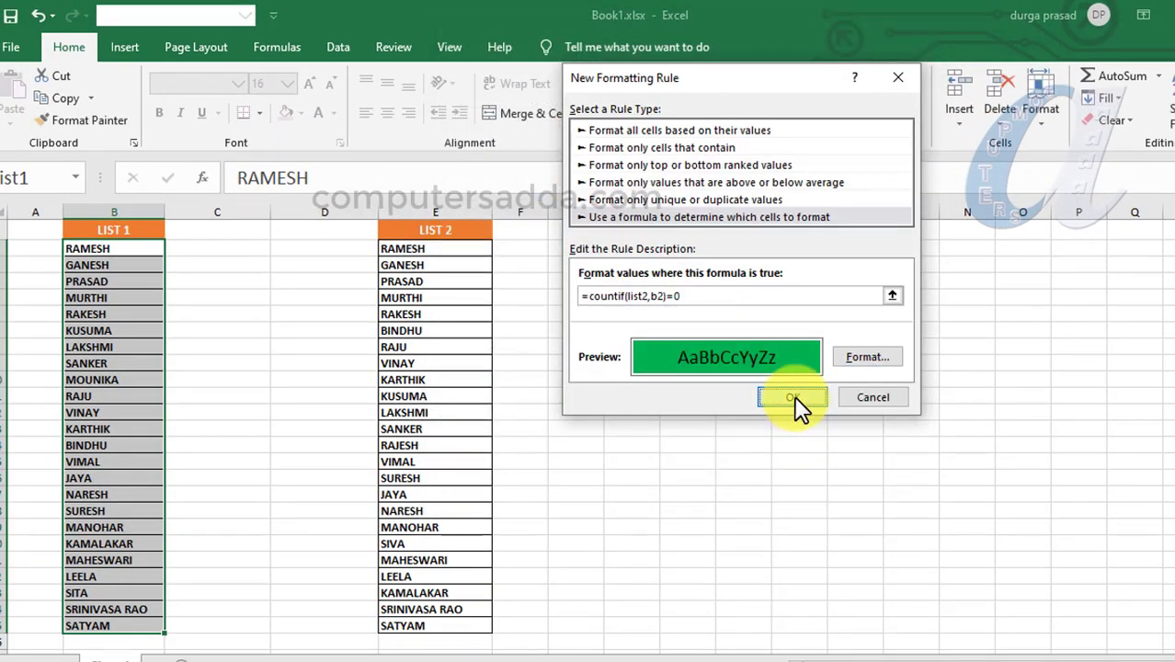
{"action": "left_click", "coordinate": [301, 432]}
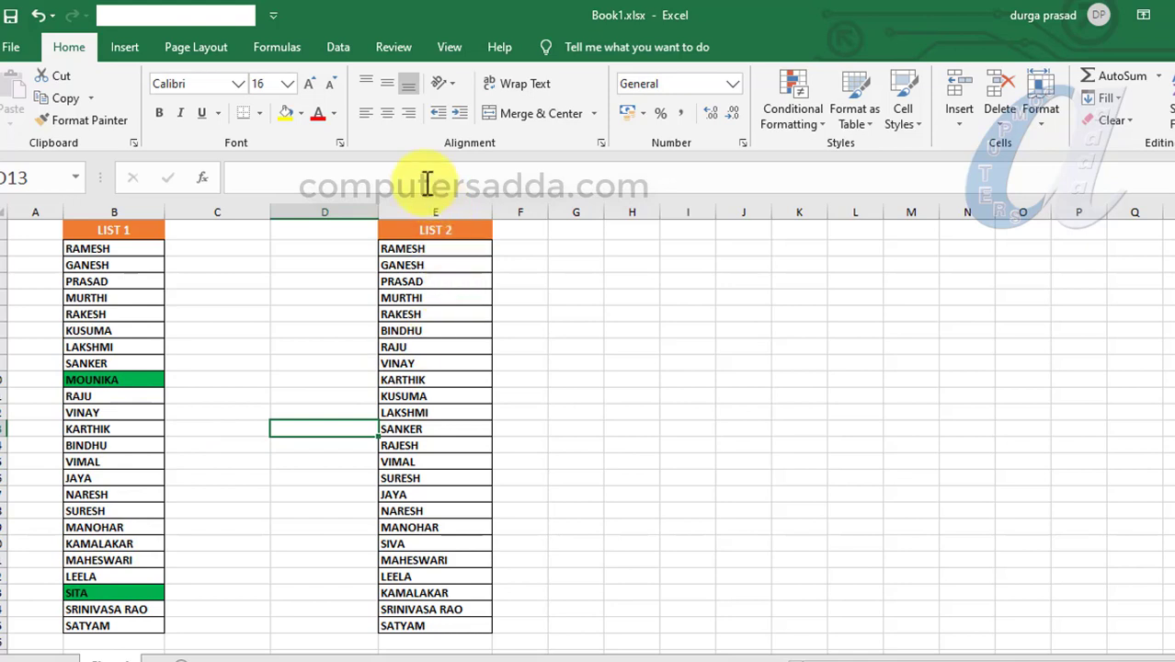
- Select LIST 2 names E2:E24 and start a new formula-based conditional formatting rule
{"action": "left_click_drag", "start_coordinate": [403, 248], "coordinate": [415, 625]}
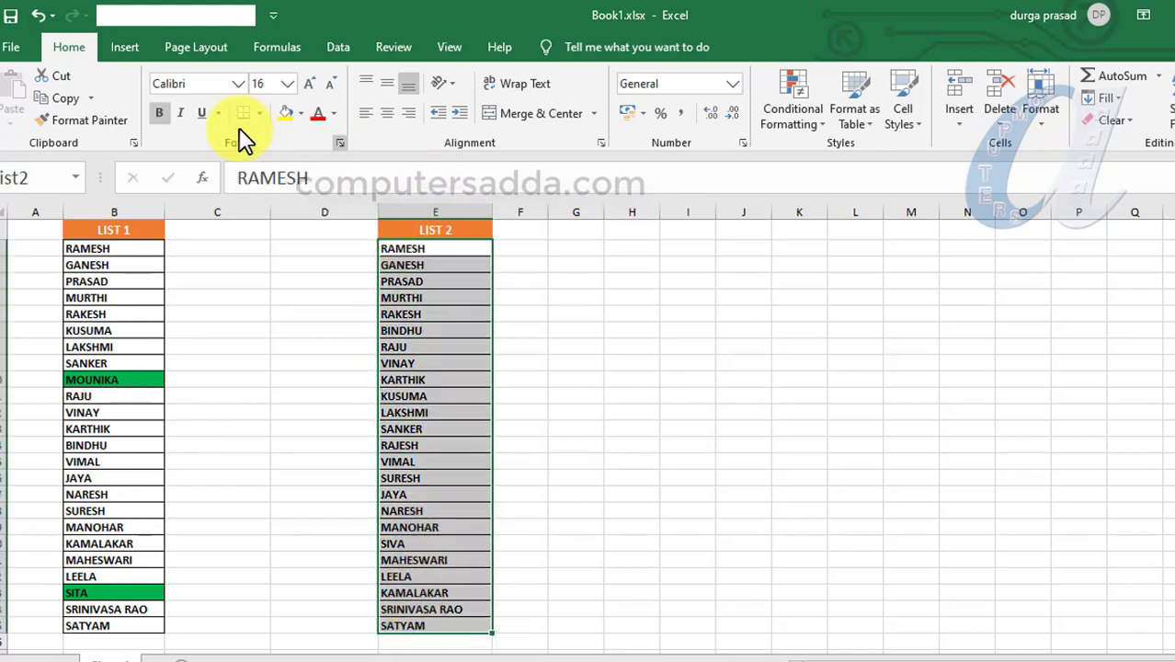
{"action": "left_click", "coordinate": [777, 132]}
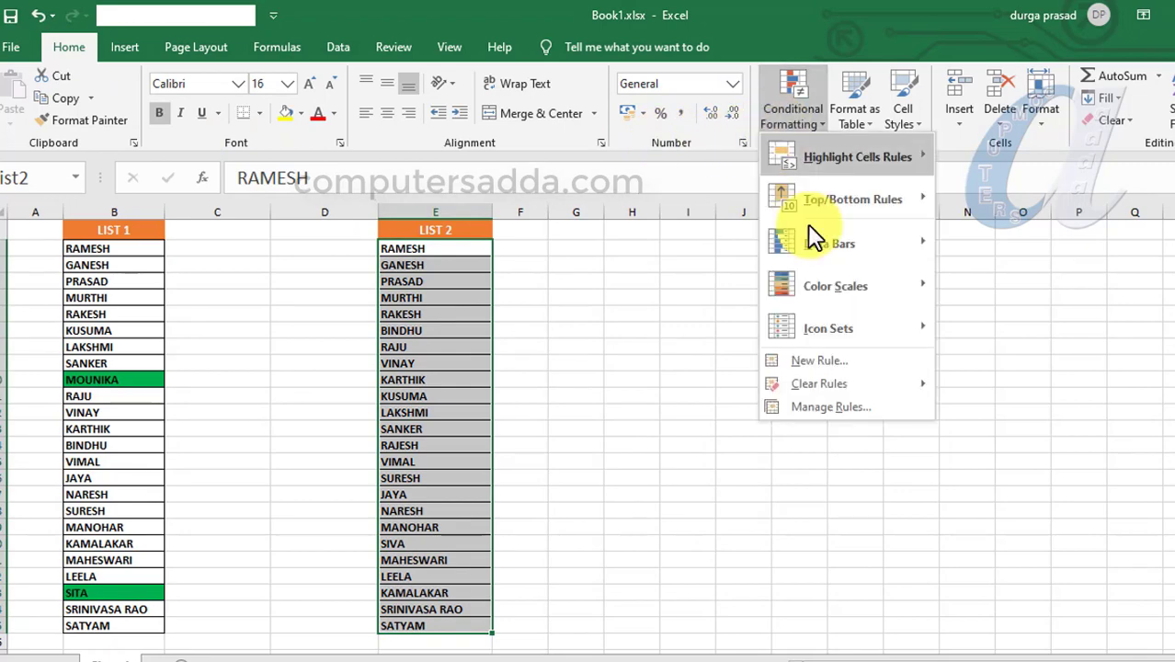
{"action": "left_click", "coordinate": [820, 372]}
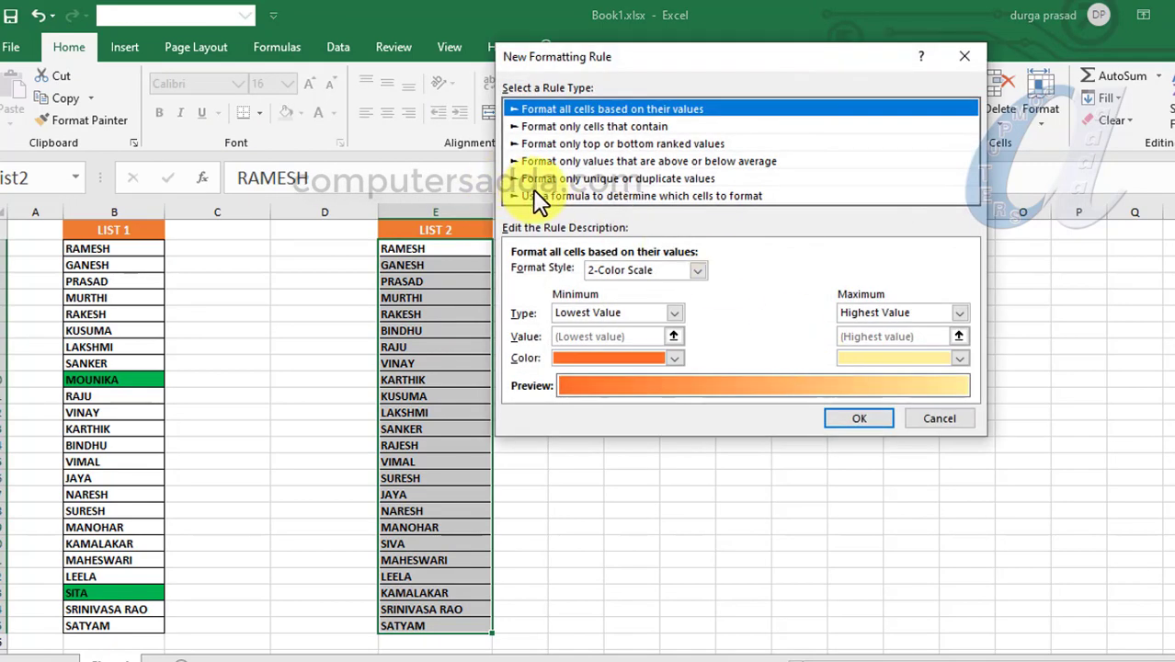
{"action": "left_click", "coordinate": [533, 195]}
{"action": "left_click", "coordinate": [533, 273]}
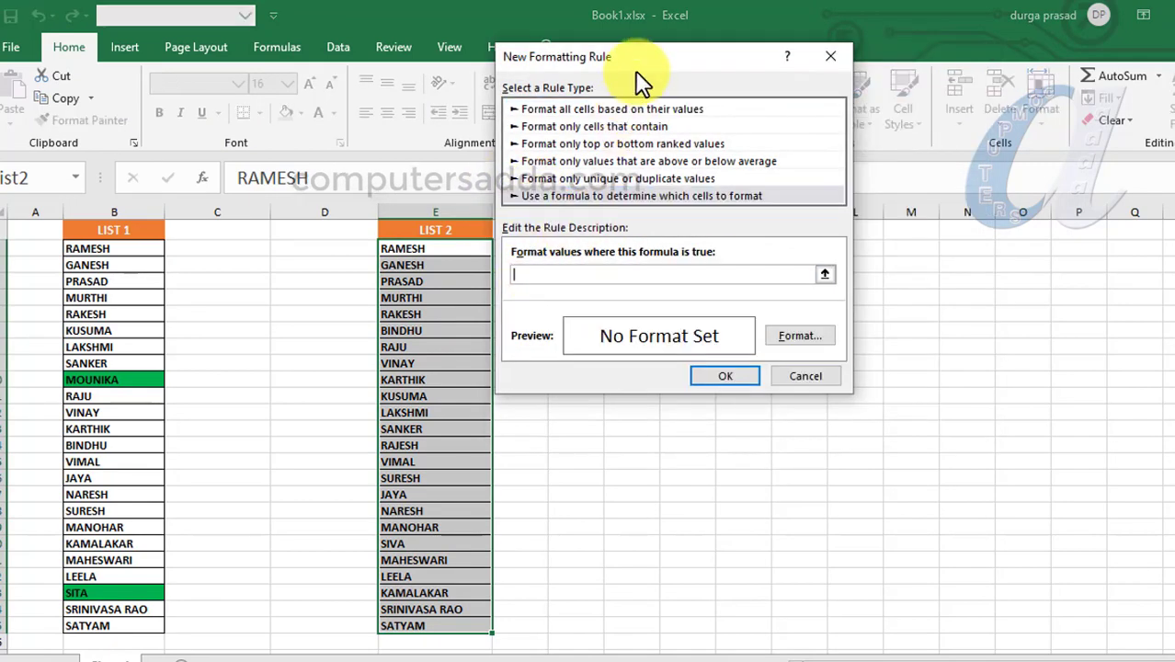
{"action": "left_click_drag", "start_coordinate": [630, 60], "coordinate": [853, 118]}
- Begin the =countif( condition, trying a dragged B2:B25 reference before backing it out
{"action": "type", "text": "="}
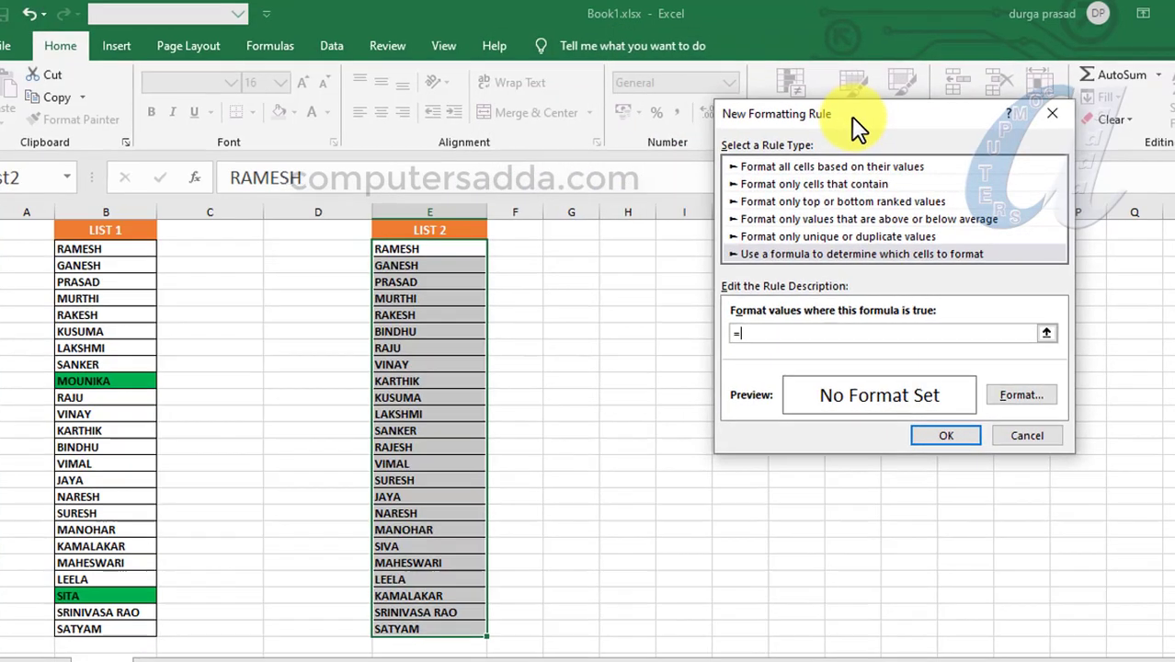
{"action": "type", "text": "countif"}
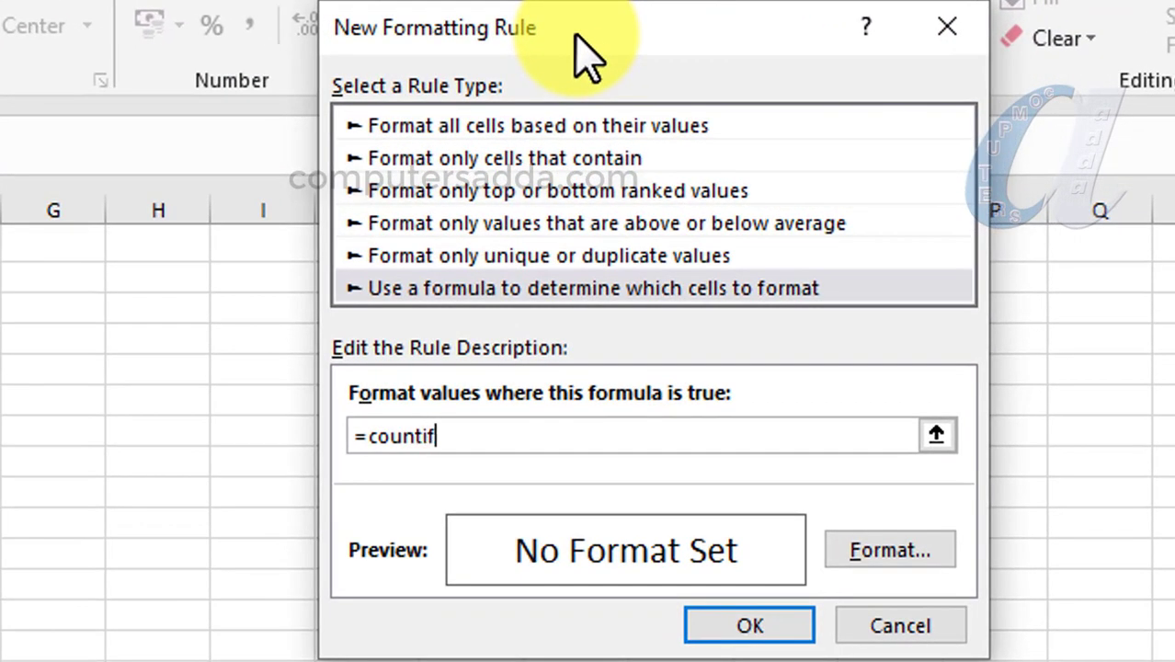
{"action": "type", "text": "(list1"}
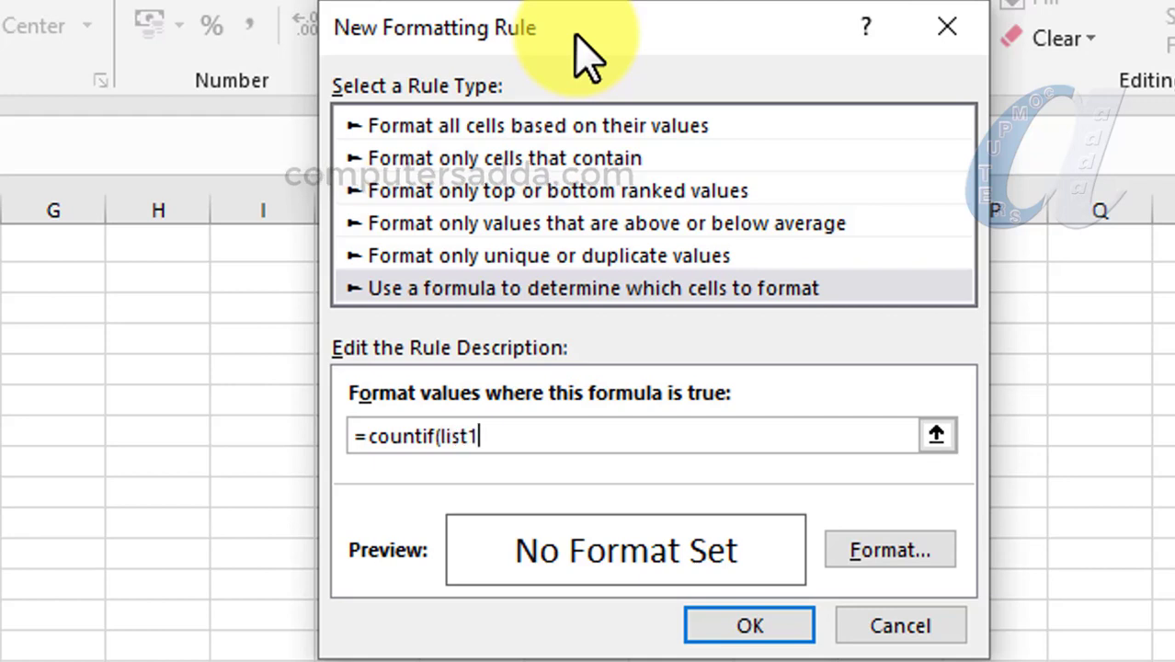
{"action": "key", "text": "BackSpace"}
{"action": "key", "text": "BackSpace"}
{"action": "key", "text": "BackSpace"}
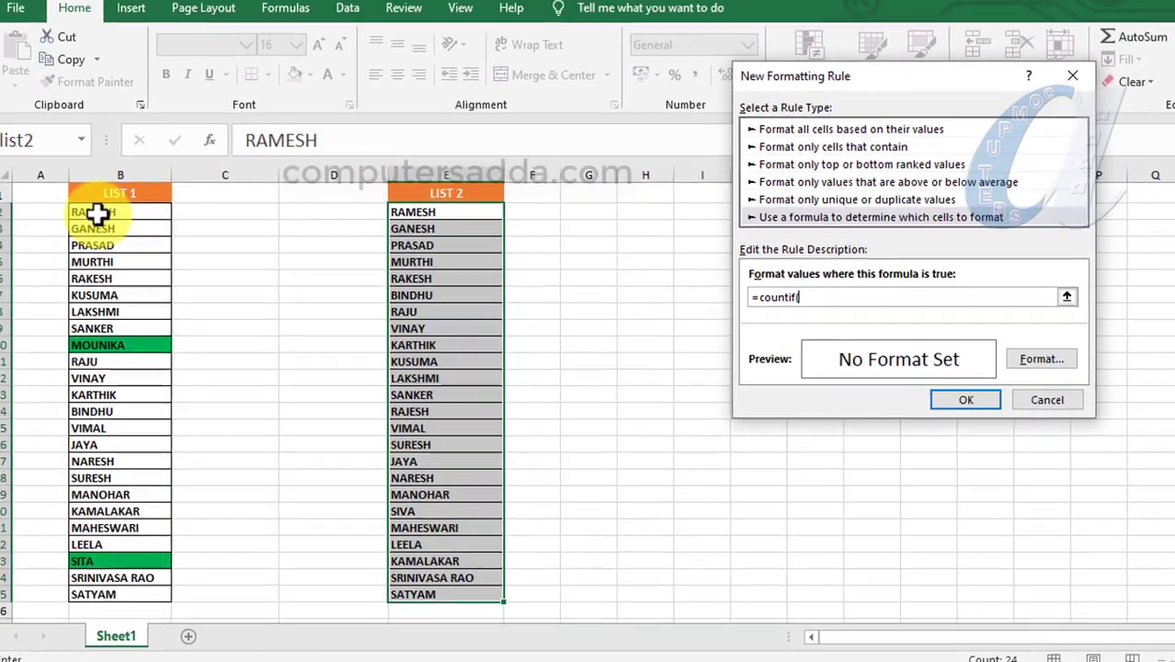
{"action": "left_click_drag", "start_coordinate": [97, 213], "coordinate": [108, 592]}
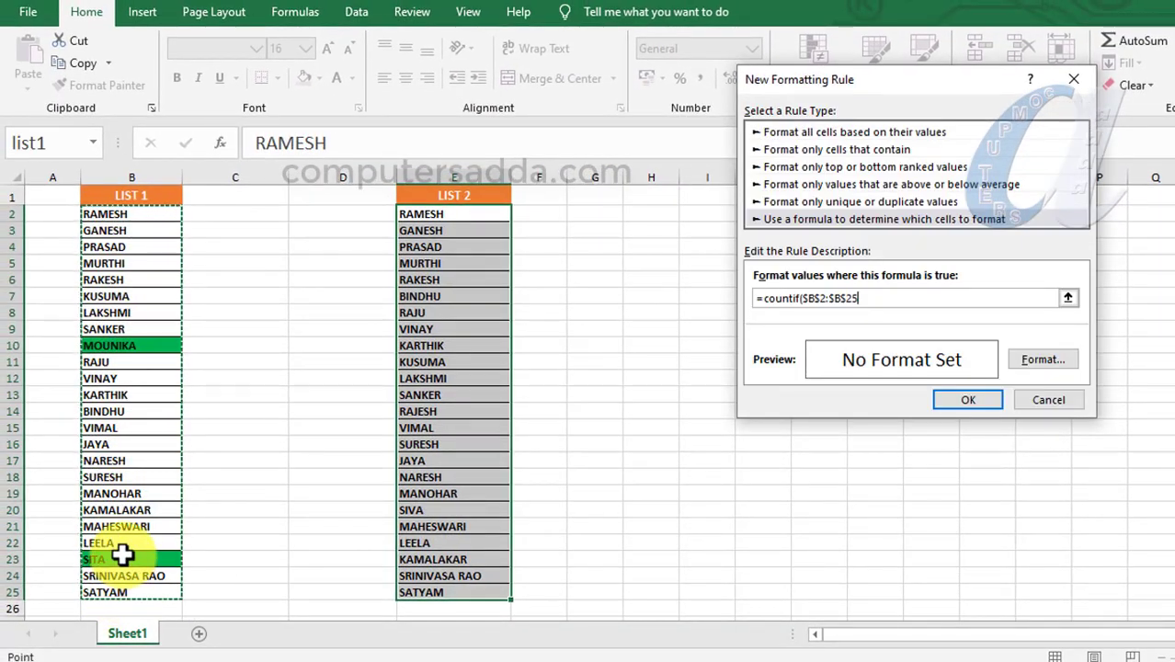
{"action": "key", "text": "BackSpace"}
{"action": "key", "text": "BackSpace"}
{"action": "key", "text": "BackSpace"}
{"action": "key", "text": "BackSpace"}
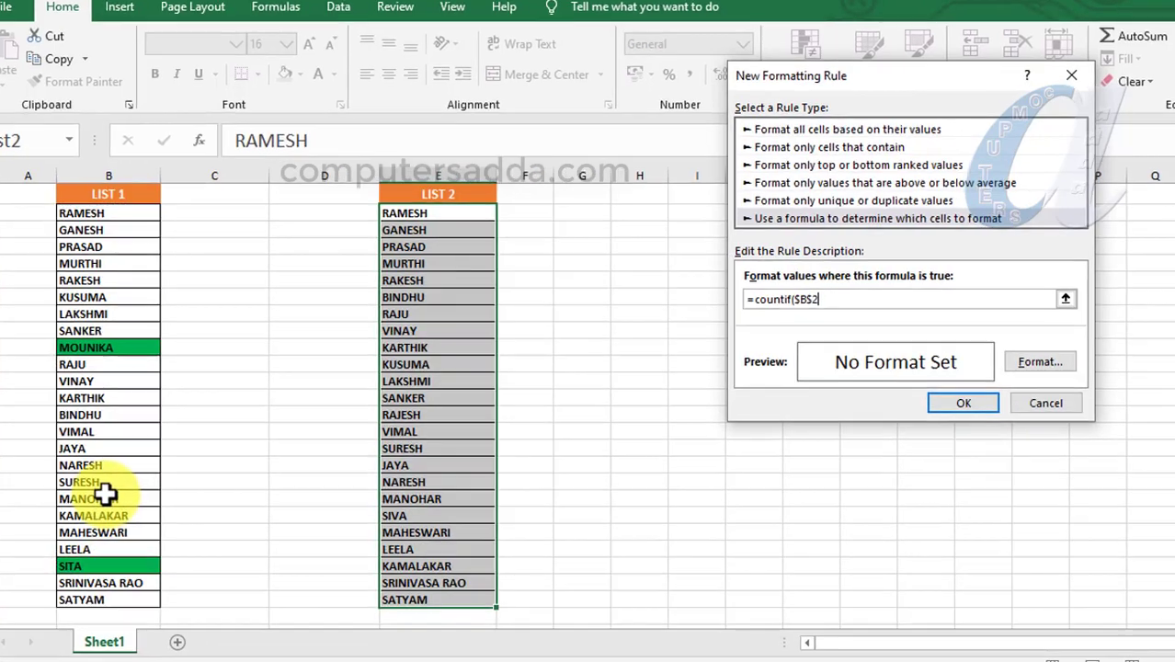
{"action": "key", "text": "BackSpace"}
{"action": "key", "text": "BackSpace"}
{"action": "key", "text": "BackSpace"}
{"action": "key", "text": "BackSpace"}
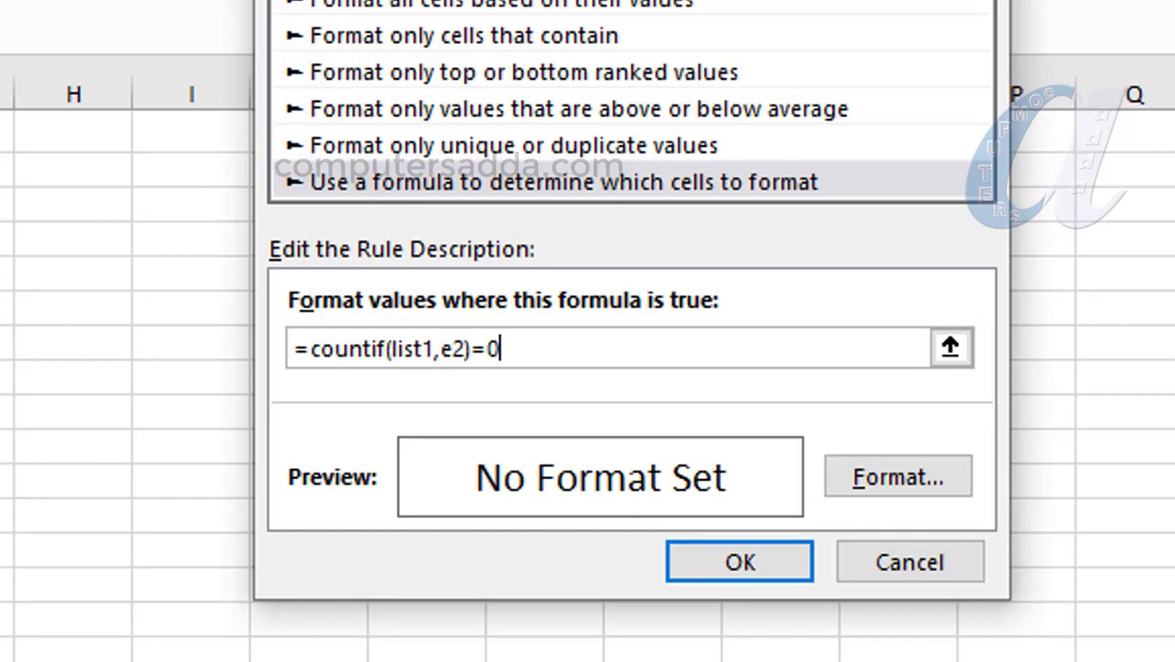
- Give the LIST 2 missing-name rule a gold fill so RAJESH and SIVA are highlighted
{"action": "left_click", "coordinate": [868, 479]}
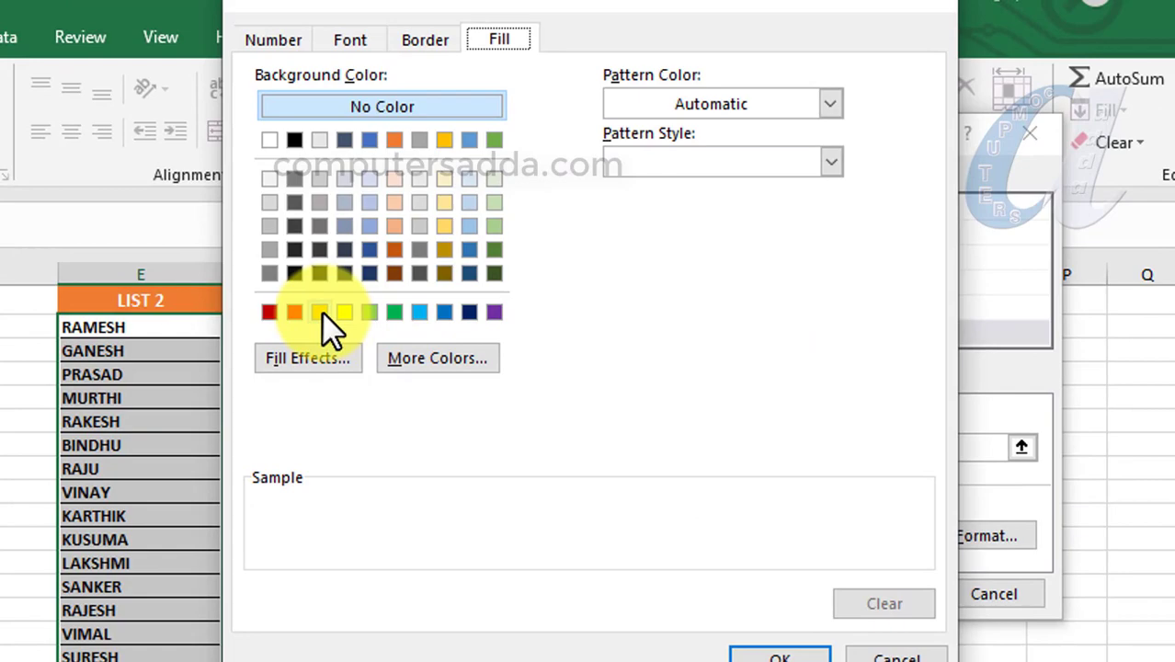
{"action": "left_click", "coordinate": [319, 312]}
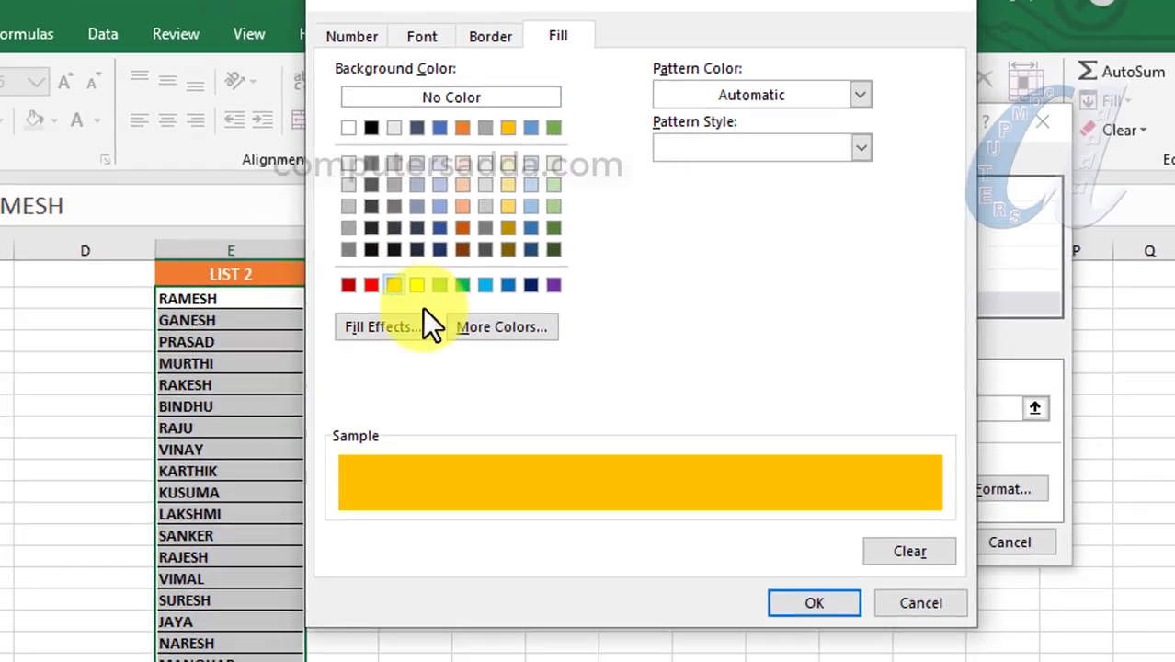
{"action": "left_click", "coordinate": [881, 480]}
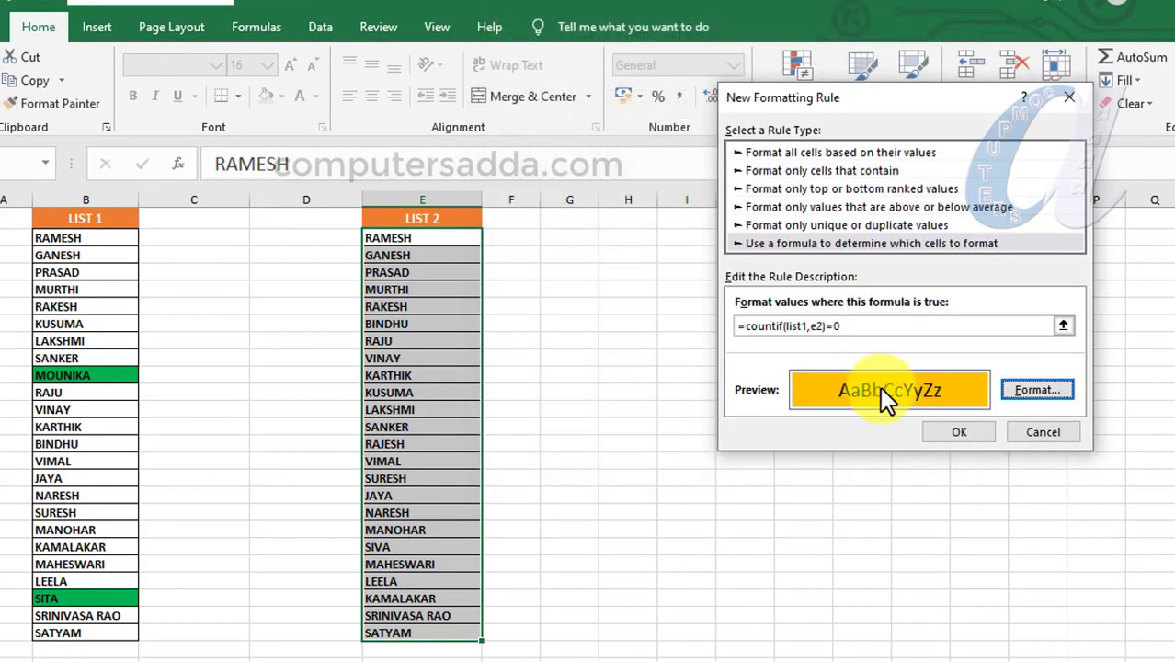
{"action": "left_click", "coordinate": [942, 429]}
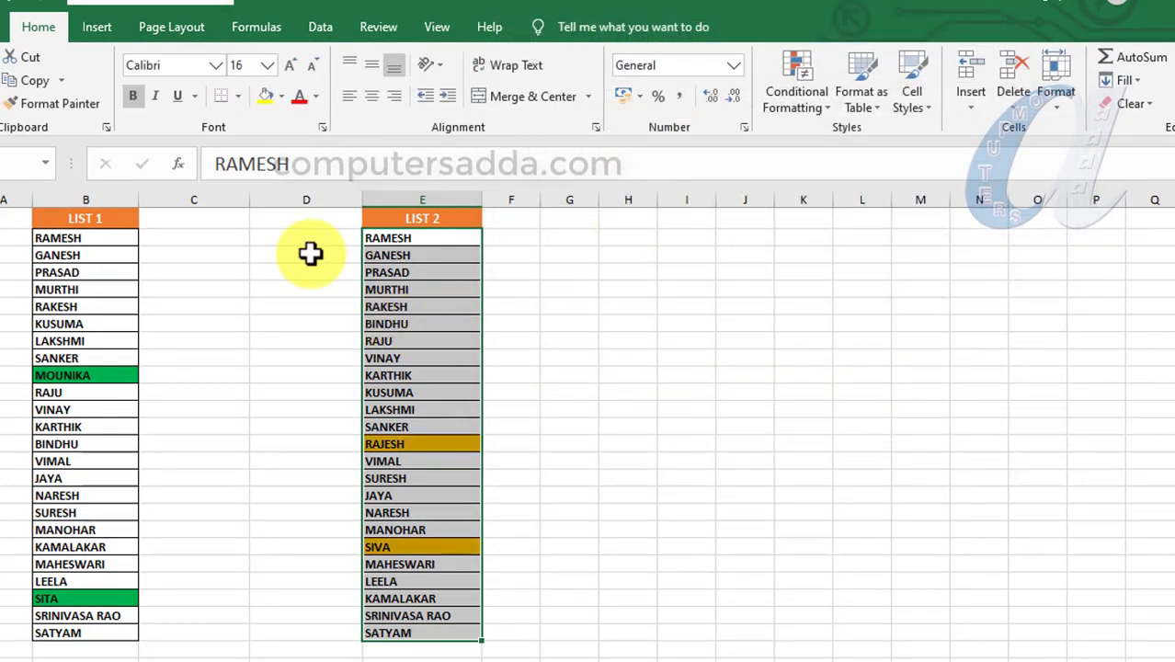